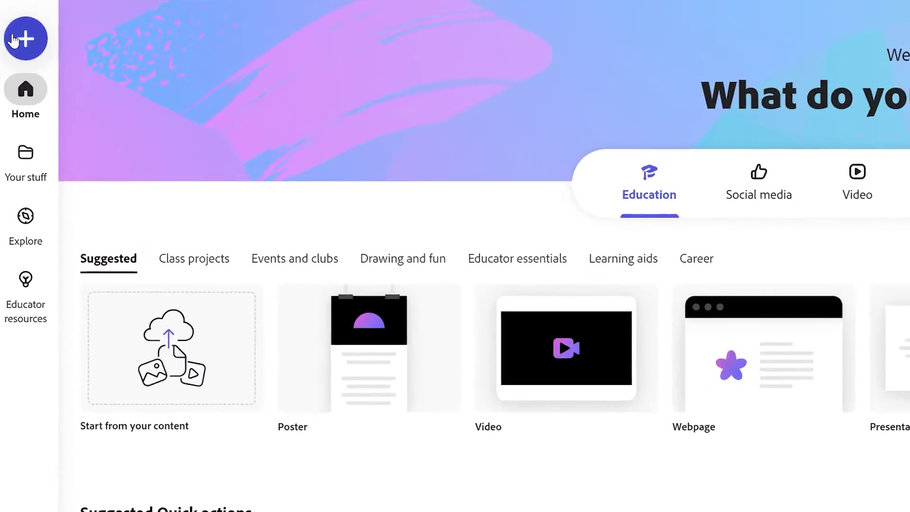
Start a new blank Webpage project from the Create panel
{"action": "left_click", "coordinate": [13, 40]}
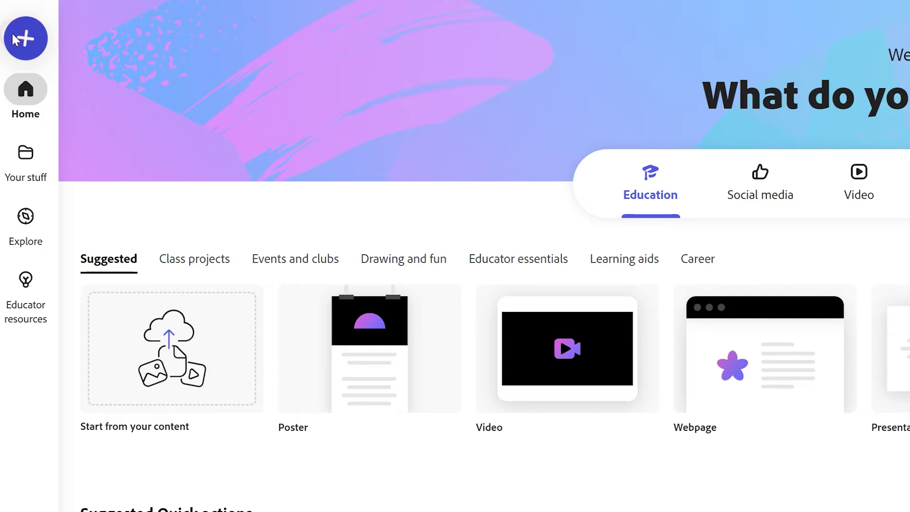
{"action": "left_click", "coordinate": [165, 416]}
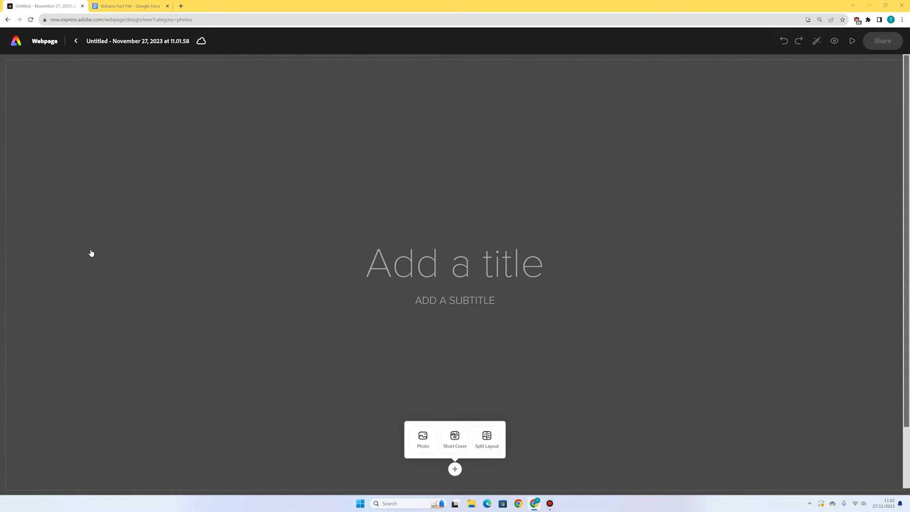
Title the page 'Volcanoes' and make the first 'volcano' stock photo the cover background
{"action": "left_click", "coordinate": [484, 276]}
{"action": "type", "text": "Volcanoes"}
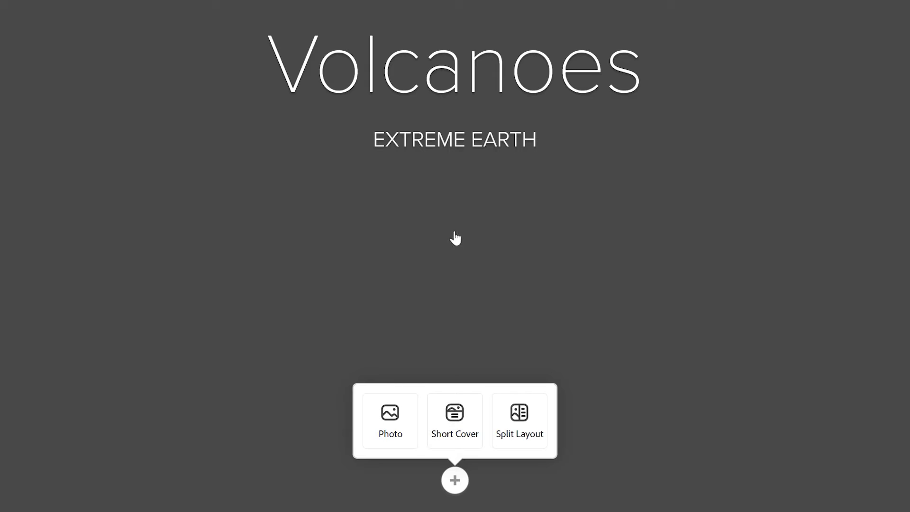
{"action": "left_click", "coordinate": [368, 419]}
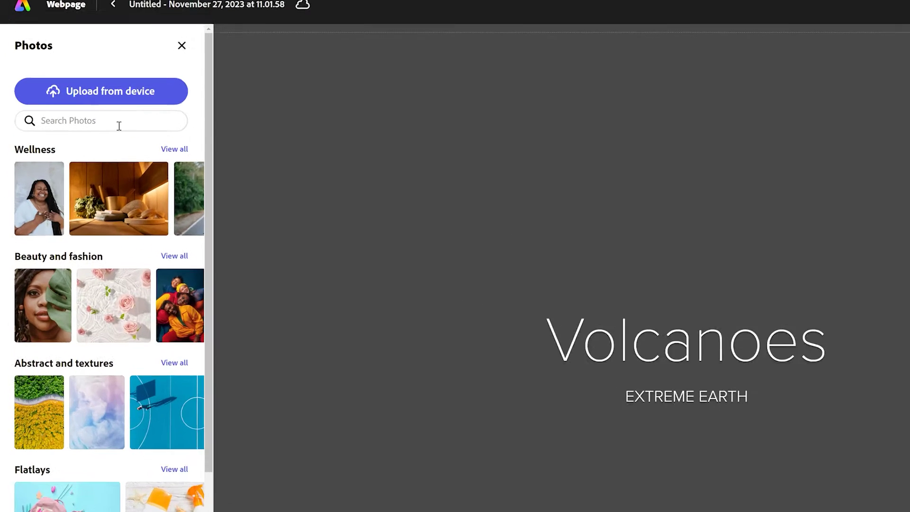
{"action": "left_click", "coordinate": [80, 120]}
{"action": "type", "text": "volcano"}
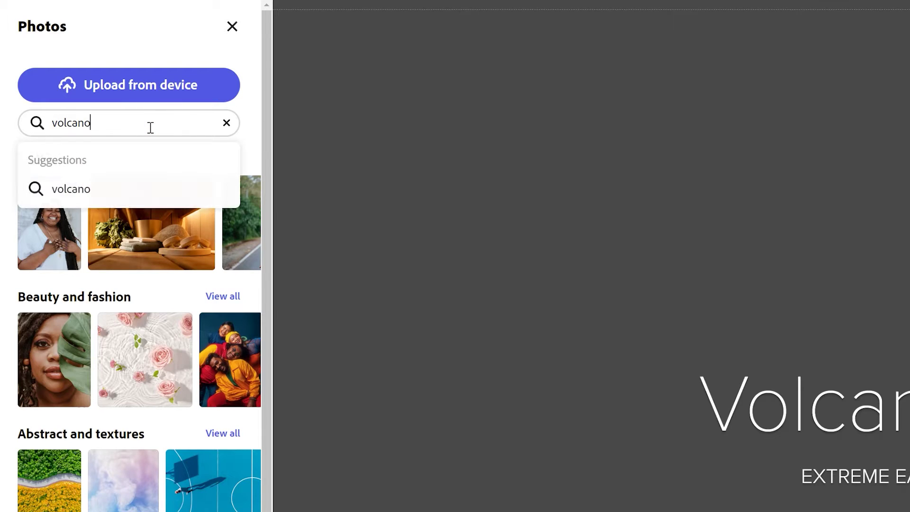
{"action": "key", "text": "Return"}
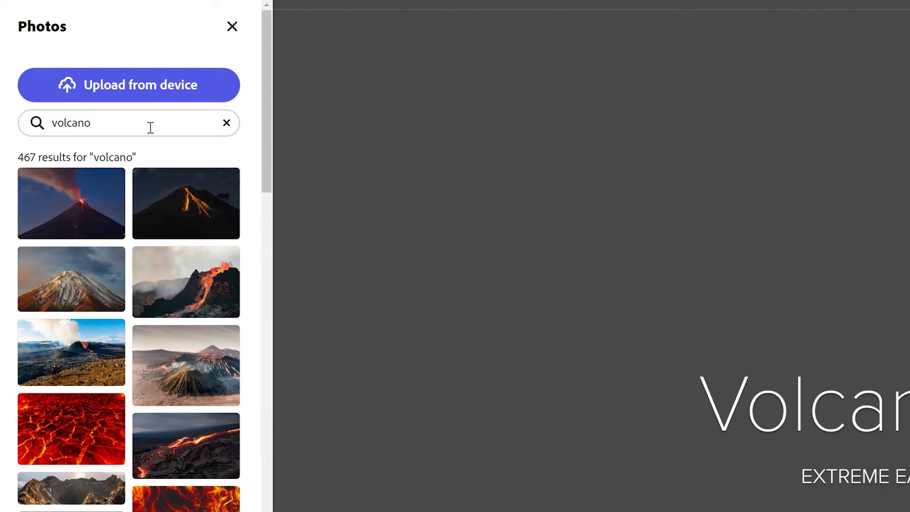
{"action": "left_click", "coordinate": [53, 194]}
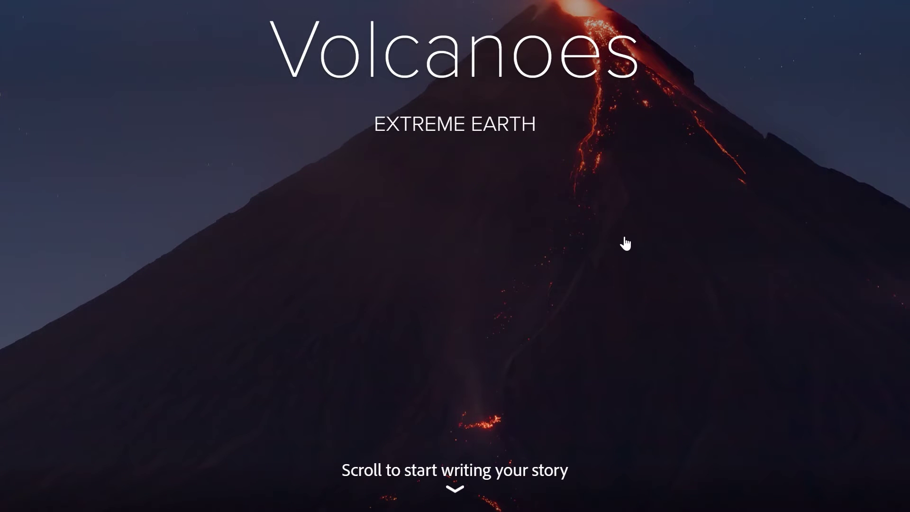
{"action": "scroll", "coordinate": [626, 243], "scroll_direction": "down", "scroll_amount": 3}
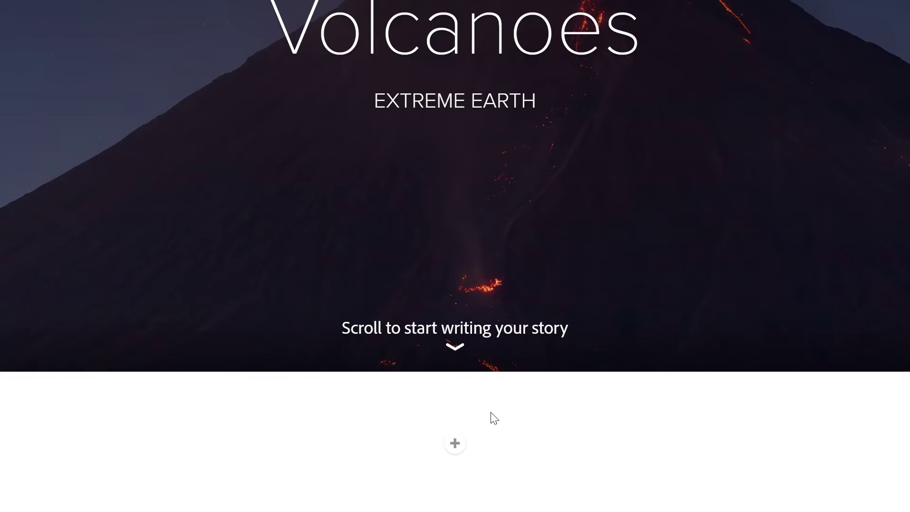
Add a split layout section and start the volcano definition text in its right half
{"action": "left_click", "coordinate": [454, 444]}
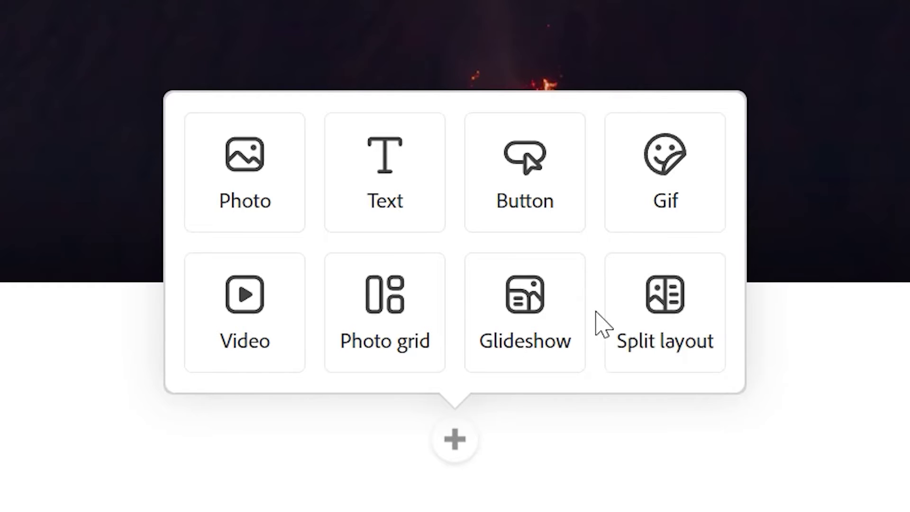
{"action": "left_click", "coordinate": [649, 317]}
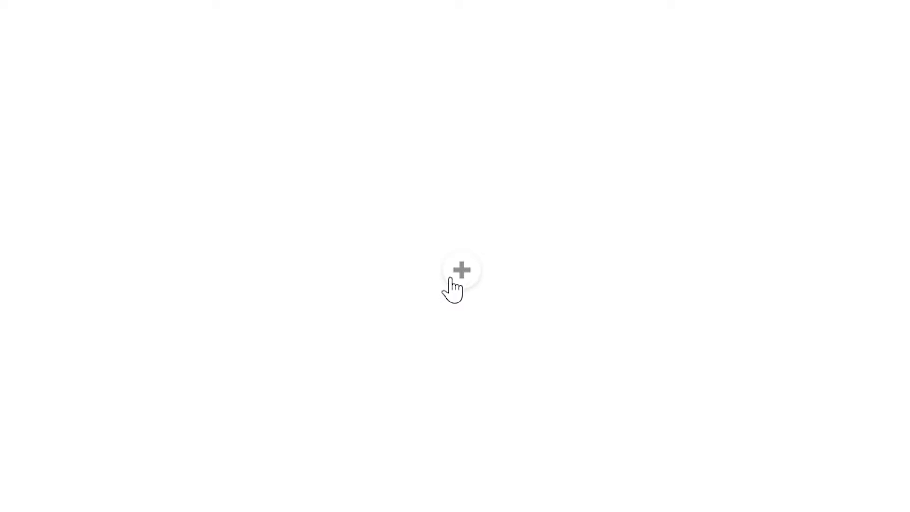
{"action": "left_click", "coordinate": [463, 279]}
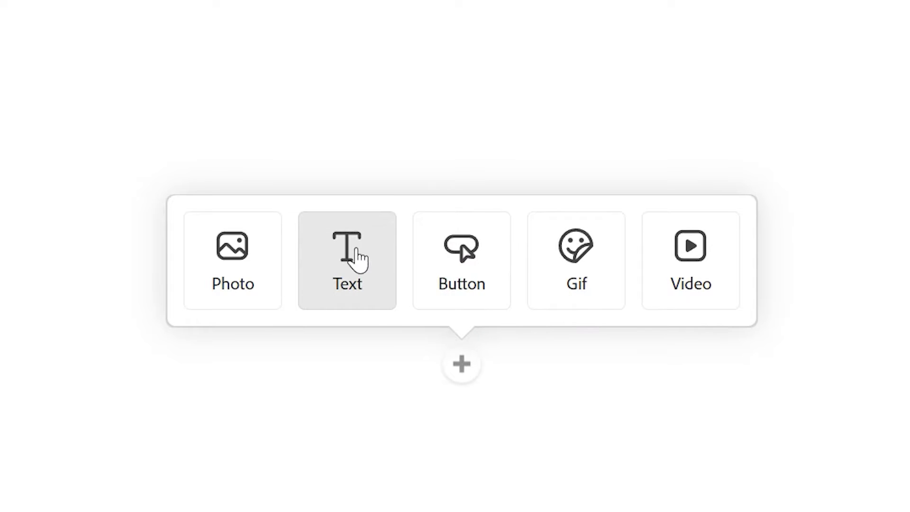
{"action": "left_click", "coordinate": [355, 266]}
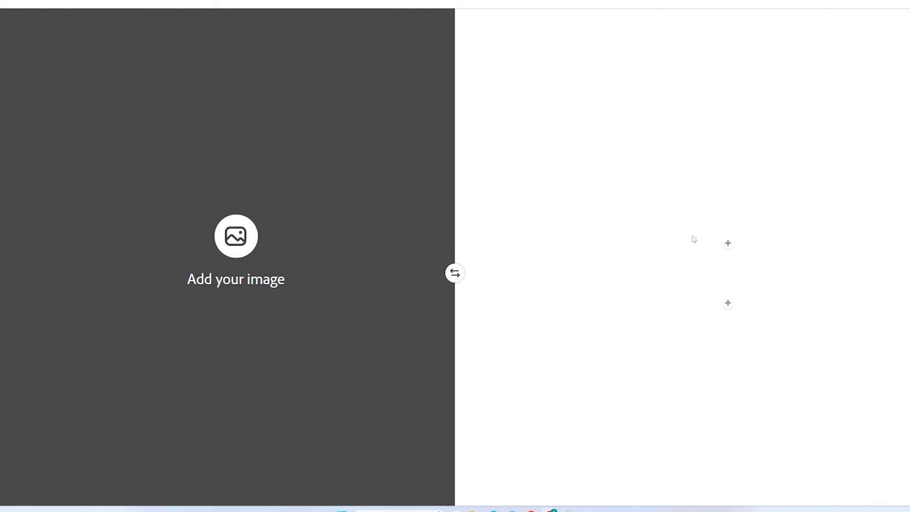
{"action": "type", "text": "A volcano i"}
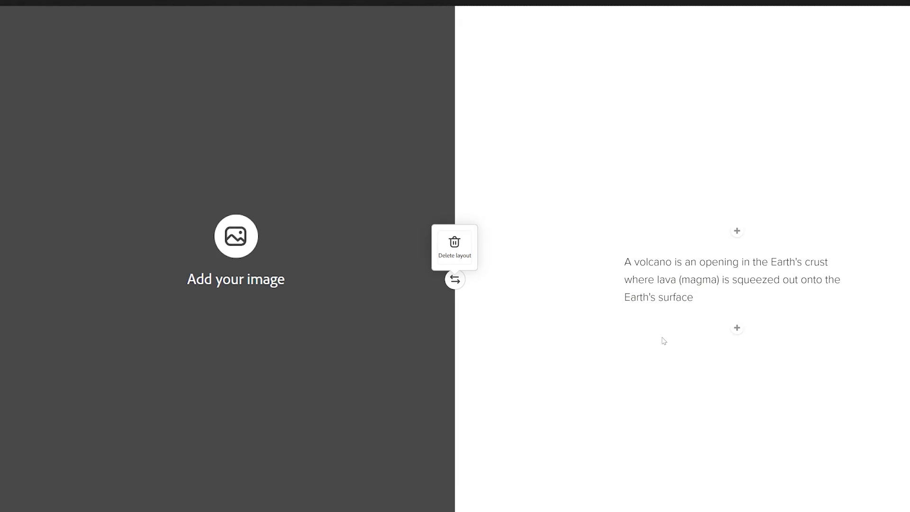
Add a second paragraph beginning 'Along with lava,' below the definition
{"action": "left_click", "coordinate": [737, 328]}
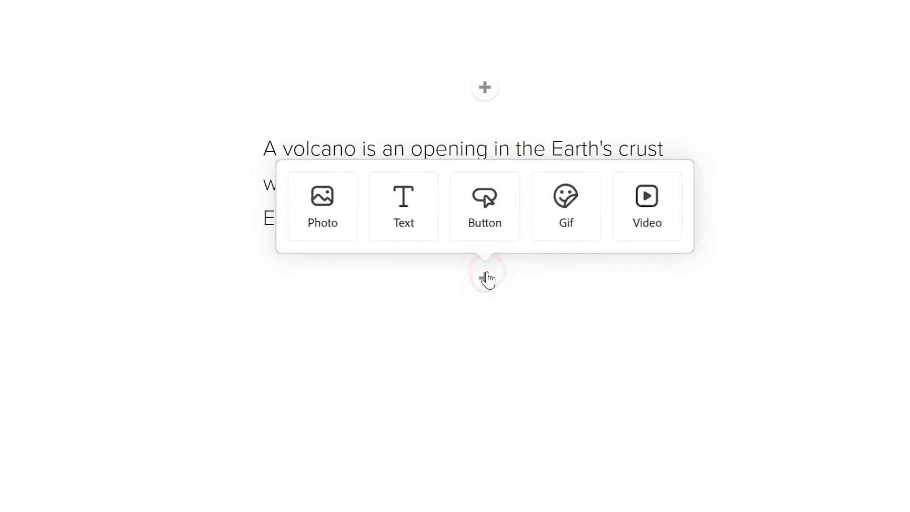
{"action": "left_click", "coordinate": [696, 294]}
{"action": "left_click", "coordinate": [406, 213]}
{"action": "type", "text": "Along with "}
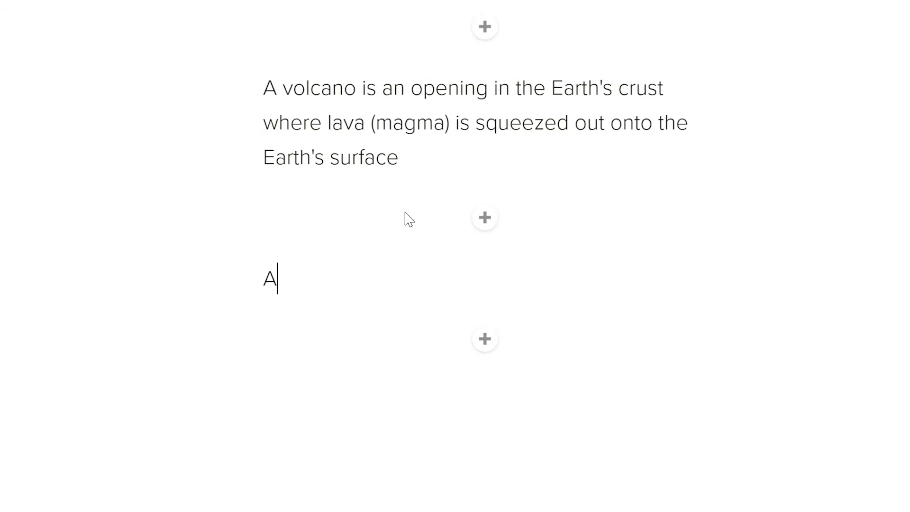
{"action": "type", "text": "lava, volcanoes also release gases, steam and hot volcanic rock (tephra)."}
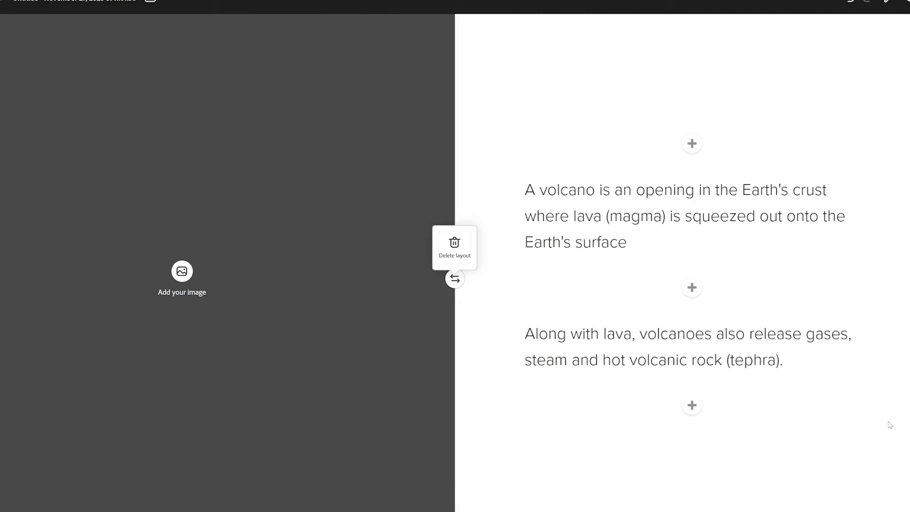
Format the volcano definition paragraph as a quote
{"action": "left_click", "coordinate": [579, 192]}
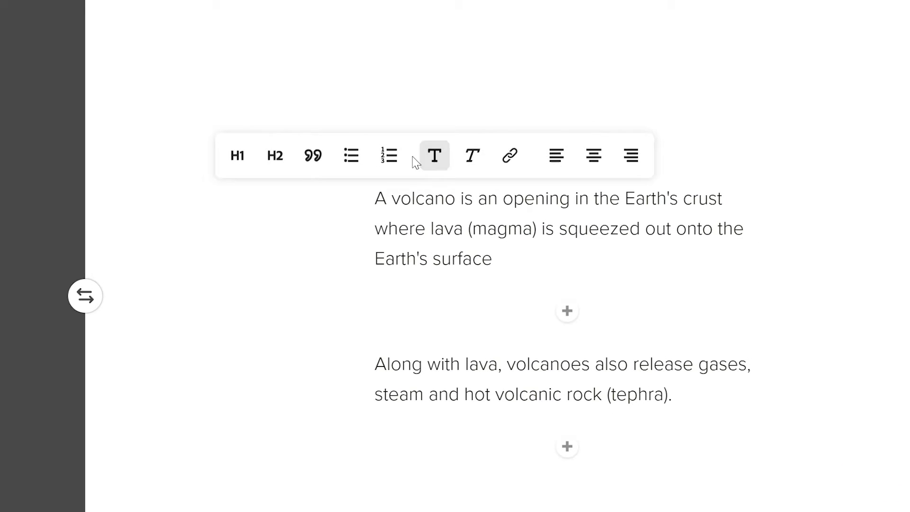
{"action": "left_click", "coordinate": [237, 157]}
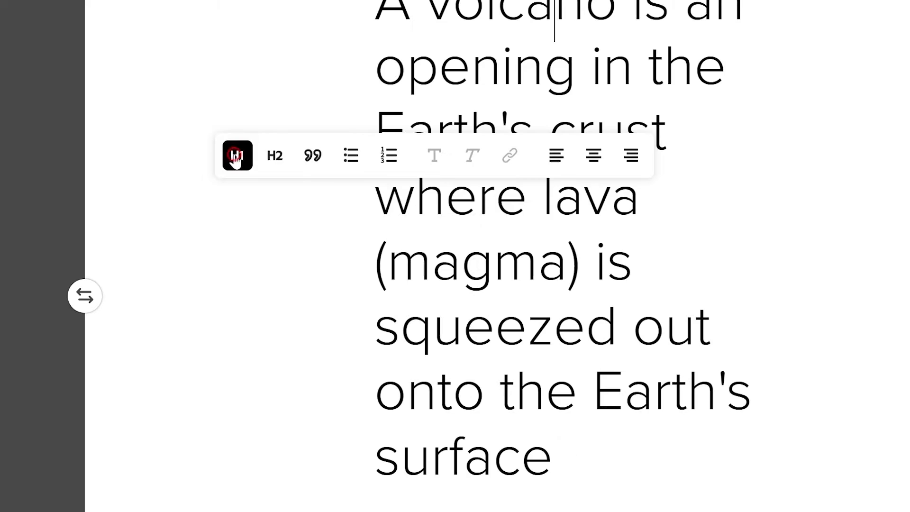
{"action": "left_click", "coordinate": [275, 157]}
{"action": "left_click", "coordinate": [306, 158]}
{"action": "left_click", "coordinate": [706, 266]}
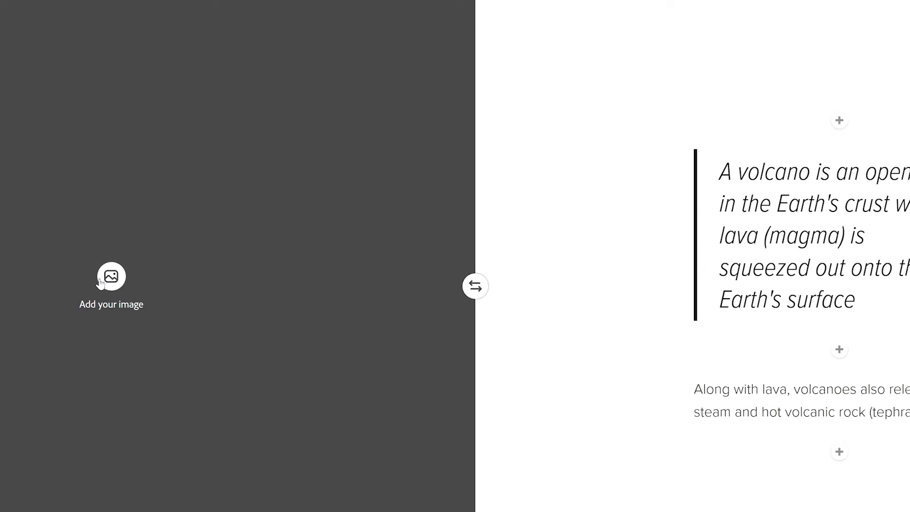
Fill the split section's empty left half with the lava-flow photo from the volcano results
{"action": "left_click", "coordinate": [101, 283]}
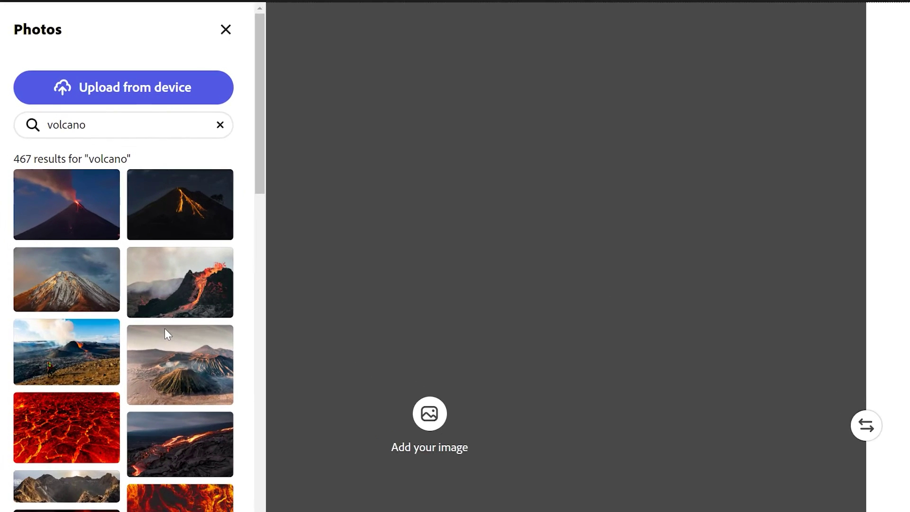
{"action": "left_click", "coordinate": [152, 267]}
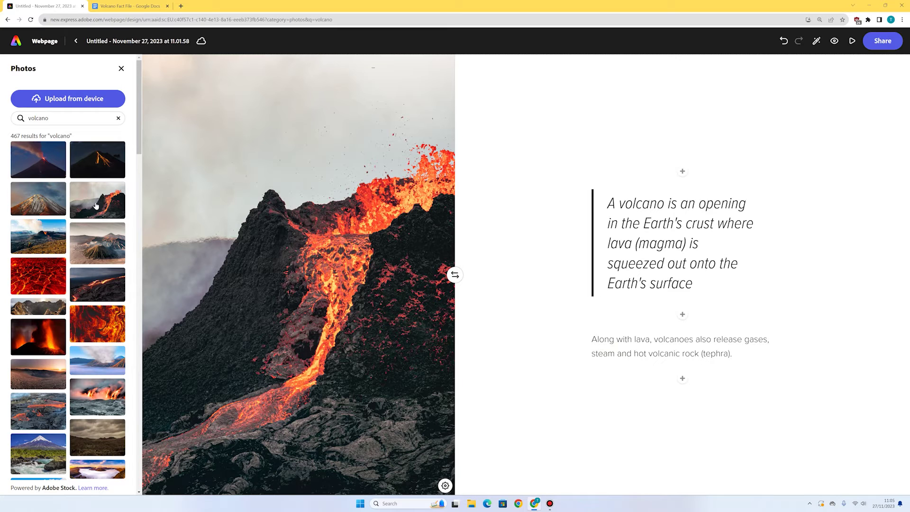
{"action": "left_click", "coordinate": [121, 68]}
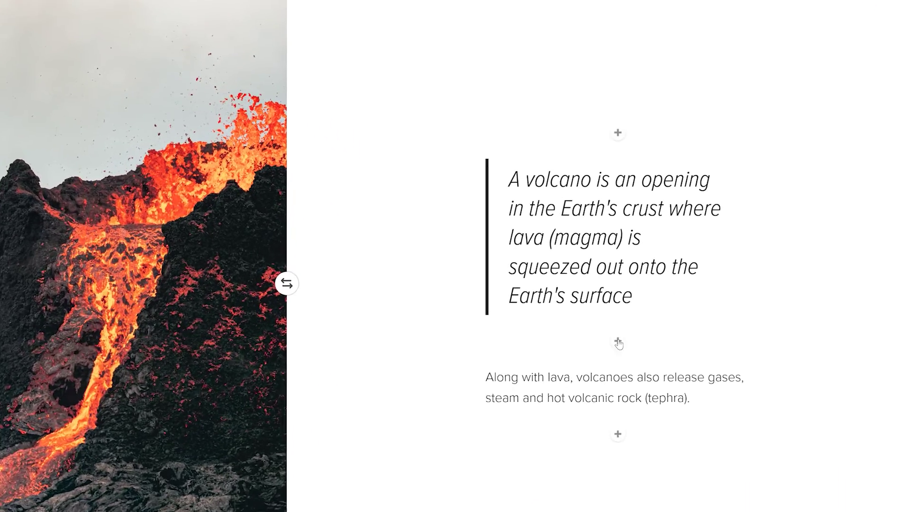
{"action": "left_click", "coordinate": [594, 351]}
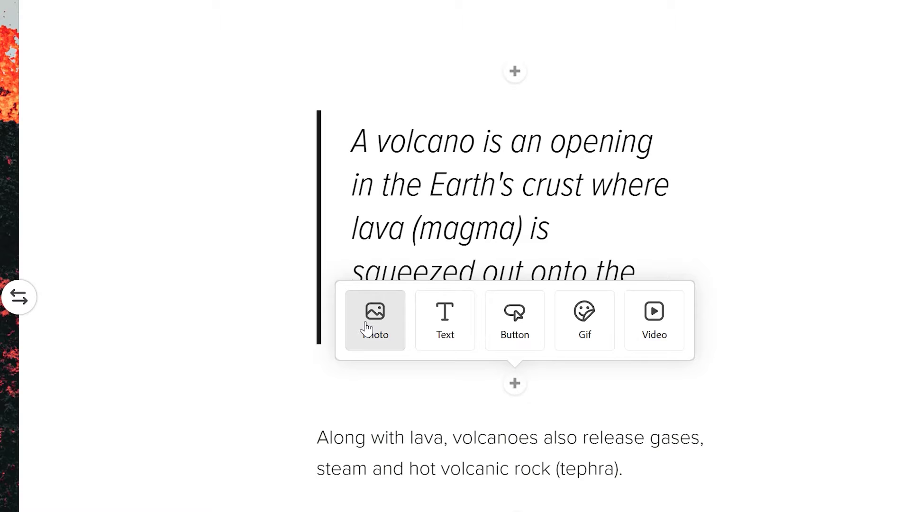
Insert the volcanic rock photo below the quote and caption it 'Tephra'
{"action": "left_click", "coordinate": [368, 327]}
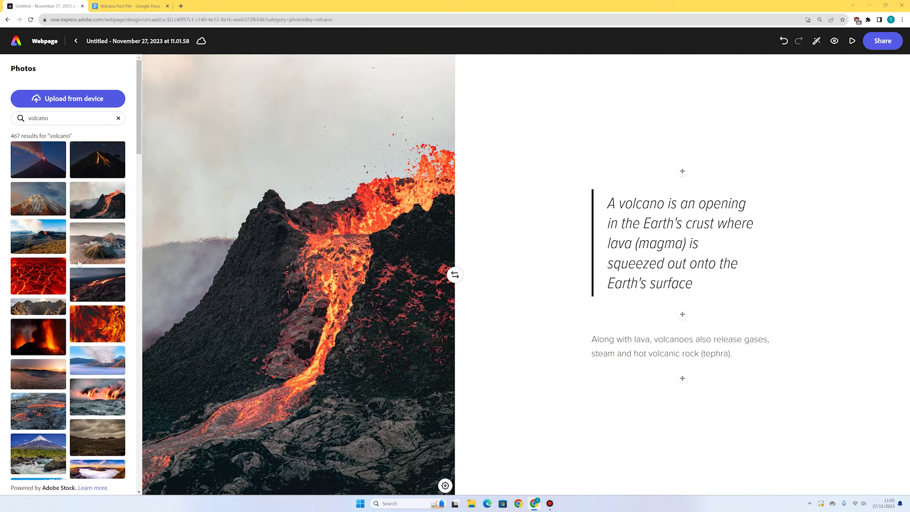
{"action": "scroll", "coordinate": [75, 262], "scroll_direction": "down", "scroll_amount": 5}
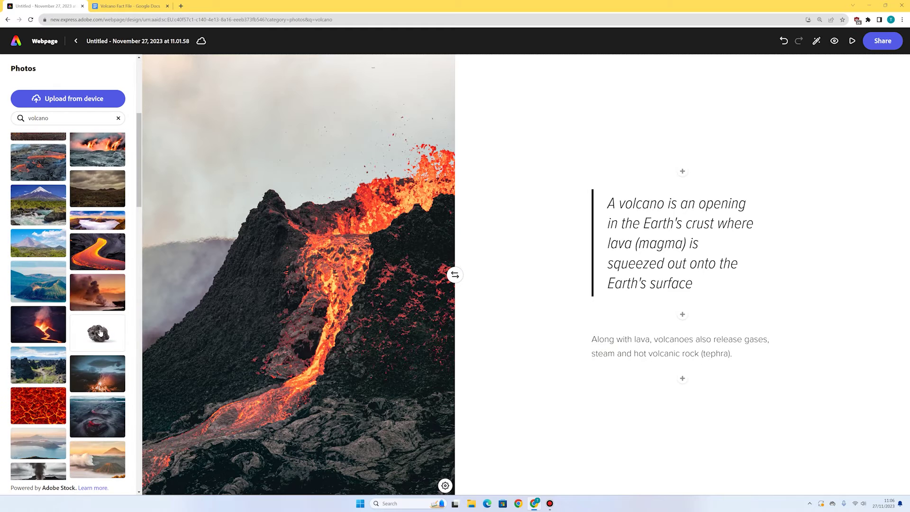
{"action": "left_click", "coordinate": [97, 335]}
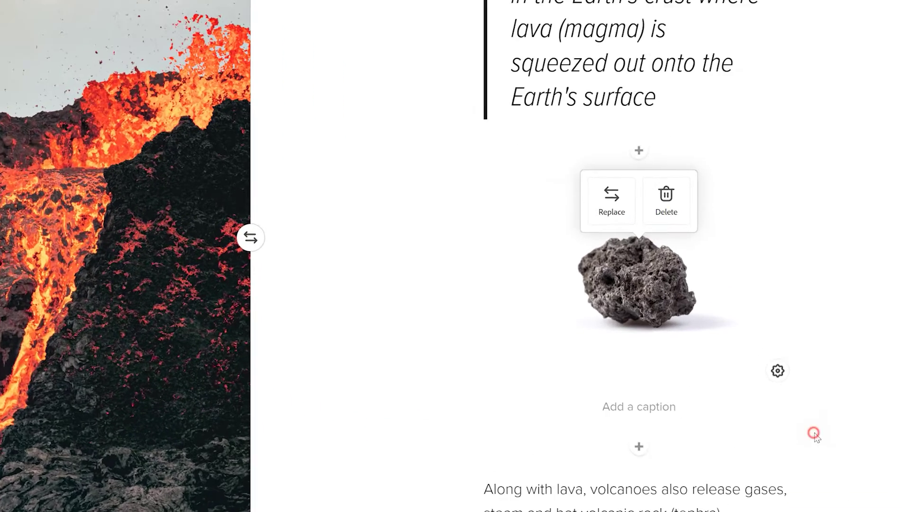
{"action": "left_click", "coordinate": [670, 403]}
{"action": "type", "text": "Tepht"}
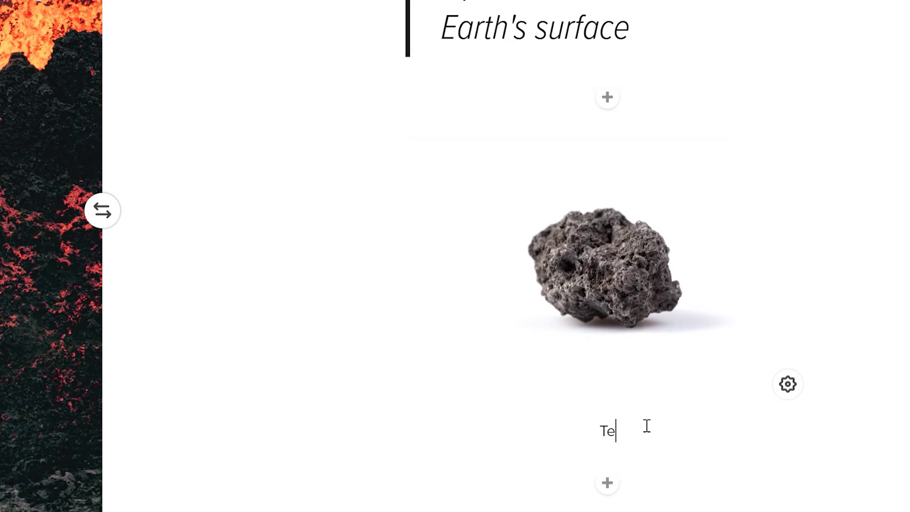
{"action": "key", "text": "BackSpace"}
{"action": "type", "text": "ra"}
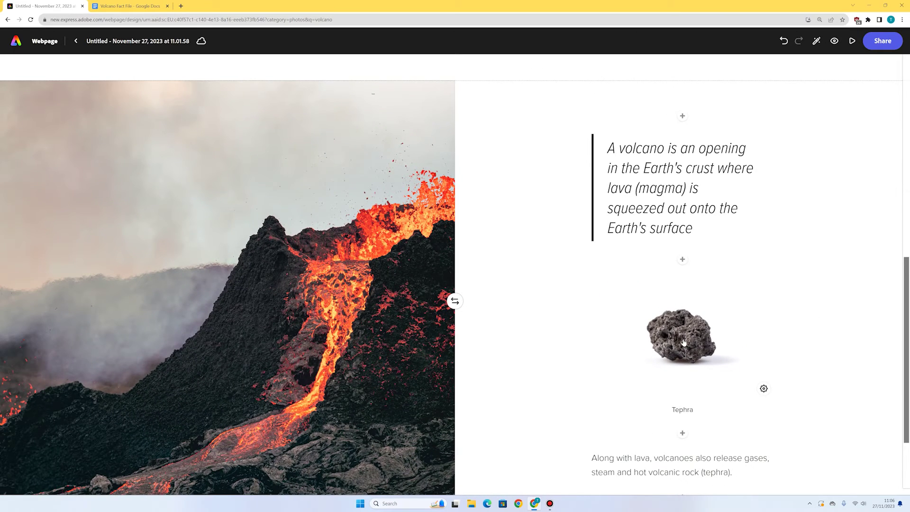
{"action": "scroll", "coordinate": [691, 343], "scroll_direction": "down", "scroll_amount": 1}
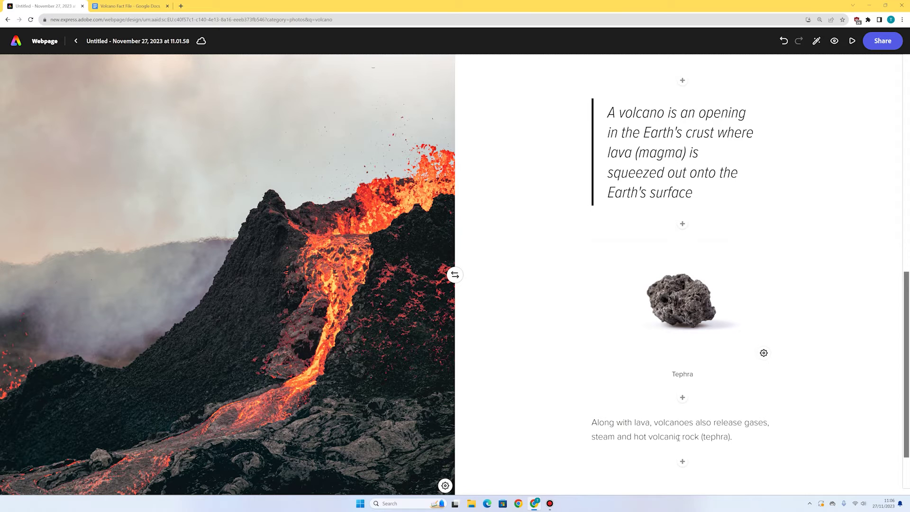
{"action": "scroll", "coordinate": [678, 438], "scroll_direction": "down", "scroll_amount": 2}
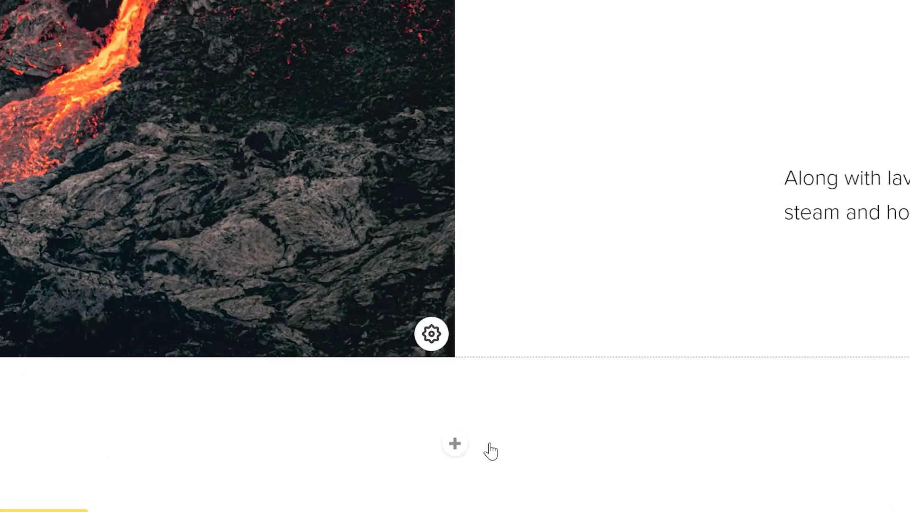
{"action": "left_click", "coordinate": [457, 444]}
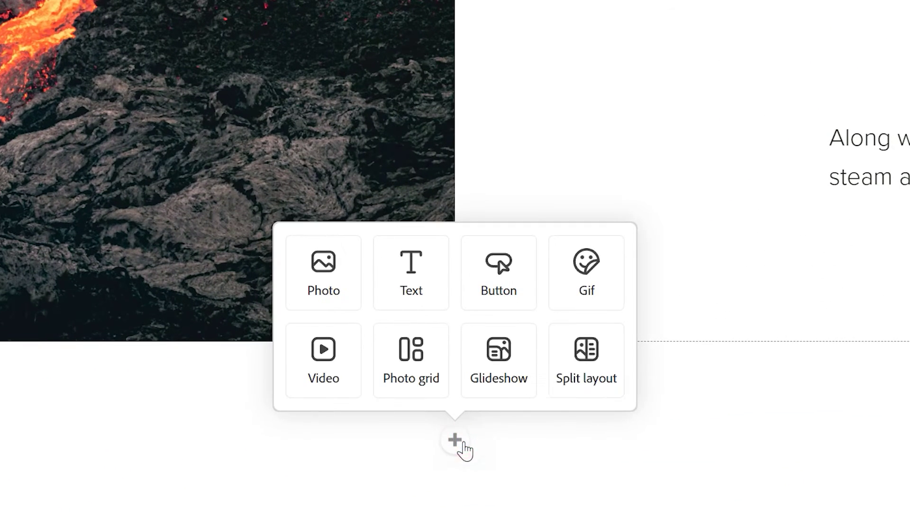
Add a split section with 'The Earth is made up of three main layers:' in its left half
{"action": "left_click", "coordinate": [602, 375]}
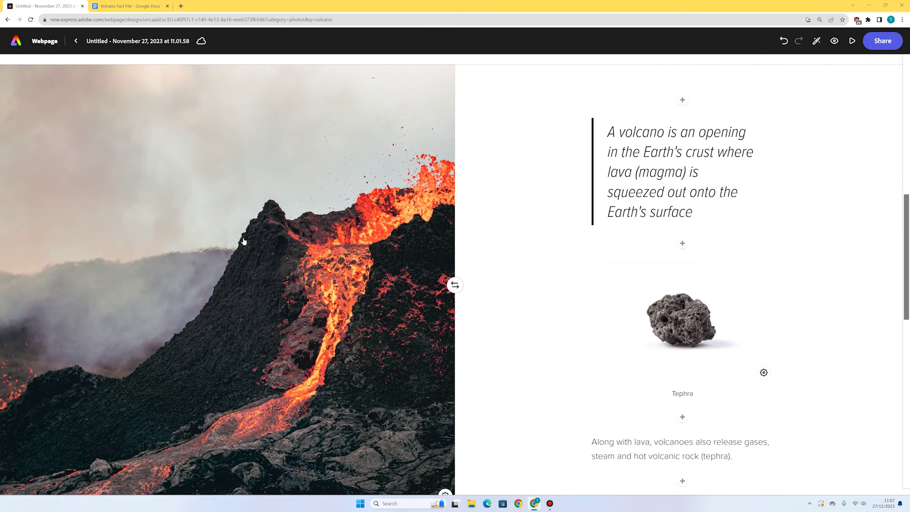
{"action": "scroll", "coordinate": [244, 242], "scroll_direction": "down", "scroll_amount": 10}
{"action": "scroll", "coordinate": [245, 247], "scroll_direction": "up", "scroll_amount": 1}
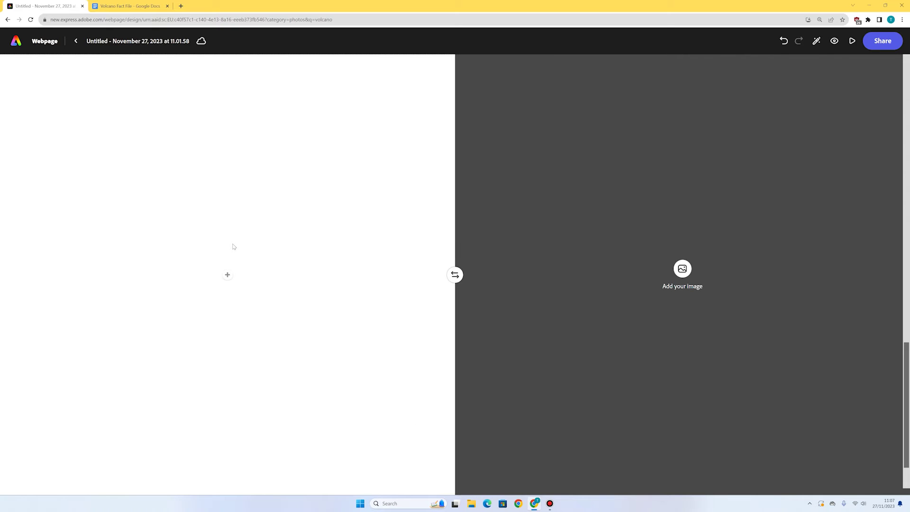
{"action": "left_click", "coordinate": [227, 275]}
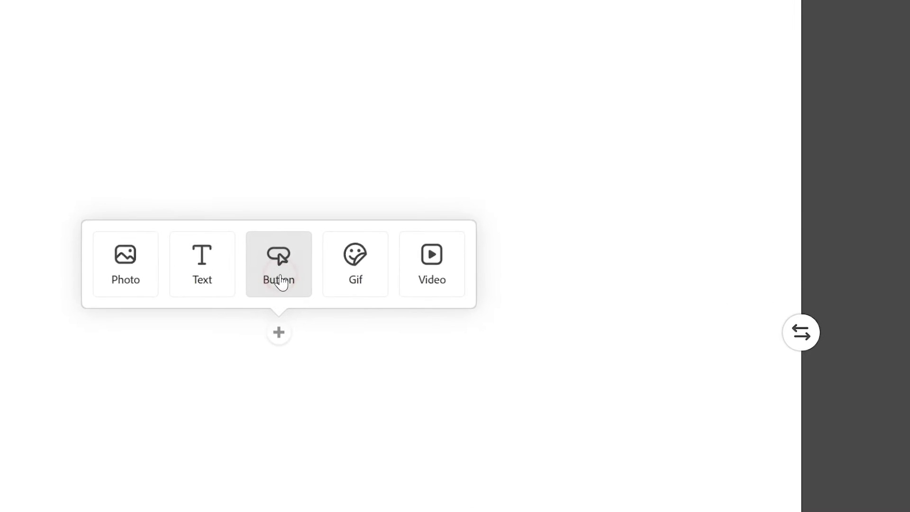
{"action": "left_click", "coordinate": [209, 276]}
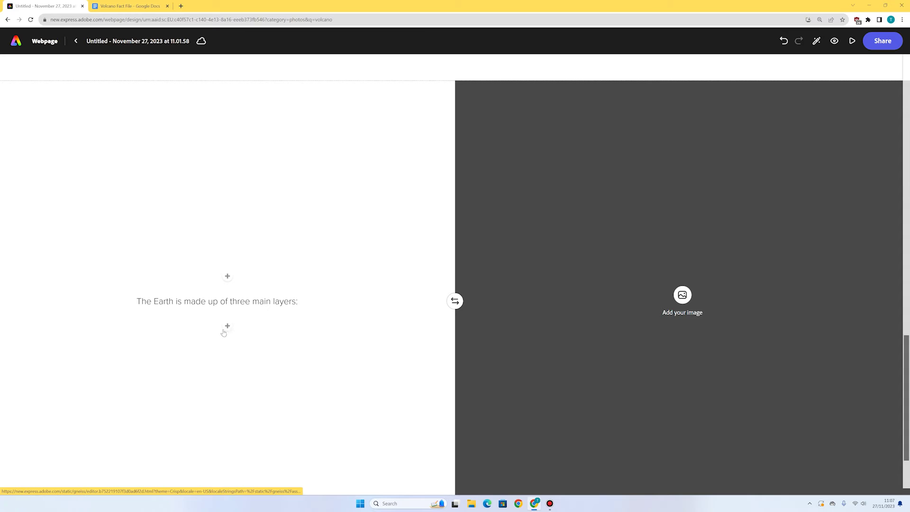
{"action": "left_click", "coordinate": [227, 328]}
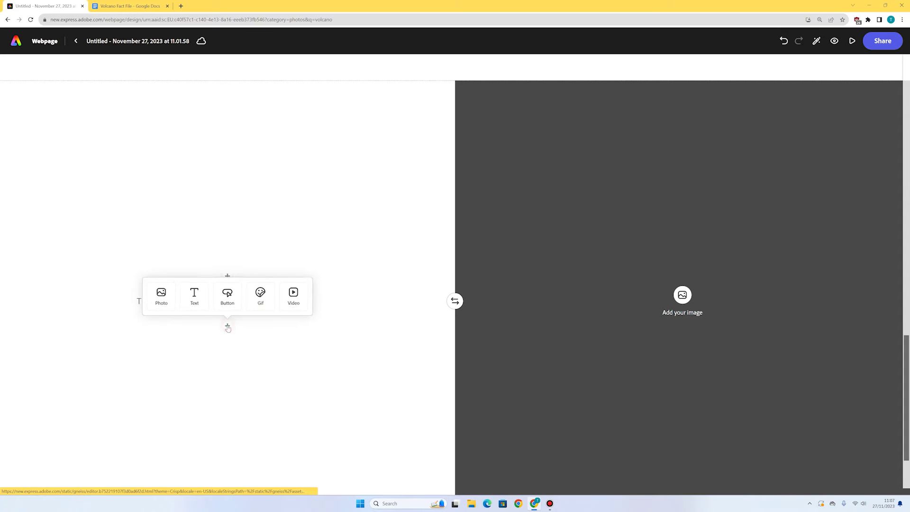
Add a bulleted list starting with 'Crust - at the top' and a 'Mantle' bullet below it
{"action": "left_click", "coordinate": [196, 296]}
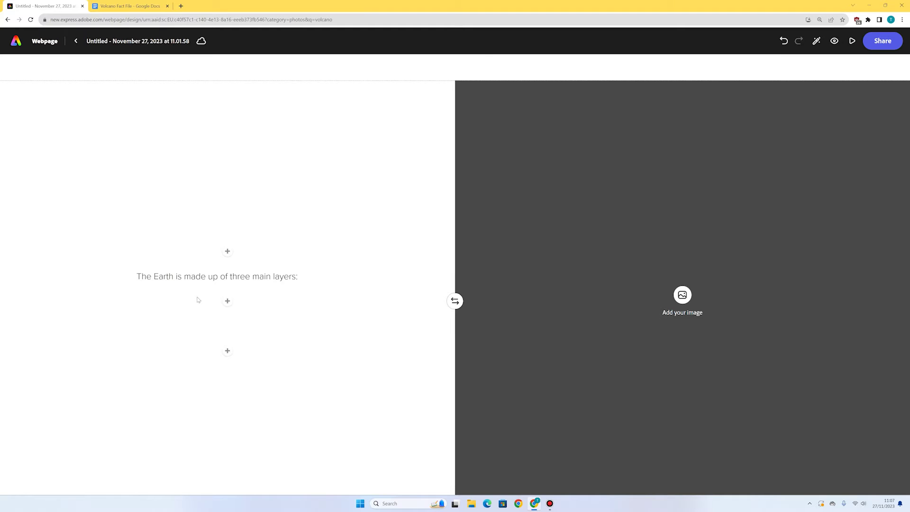
{"action": "type", "text": "Crust - "}
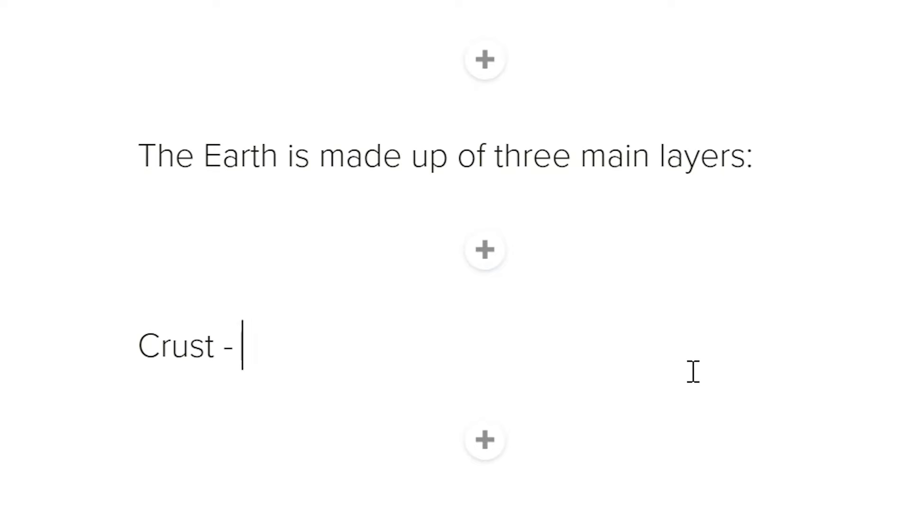
{"action": "type", "text": "at the top"}
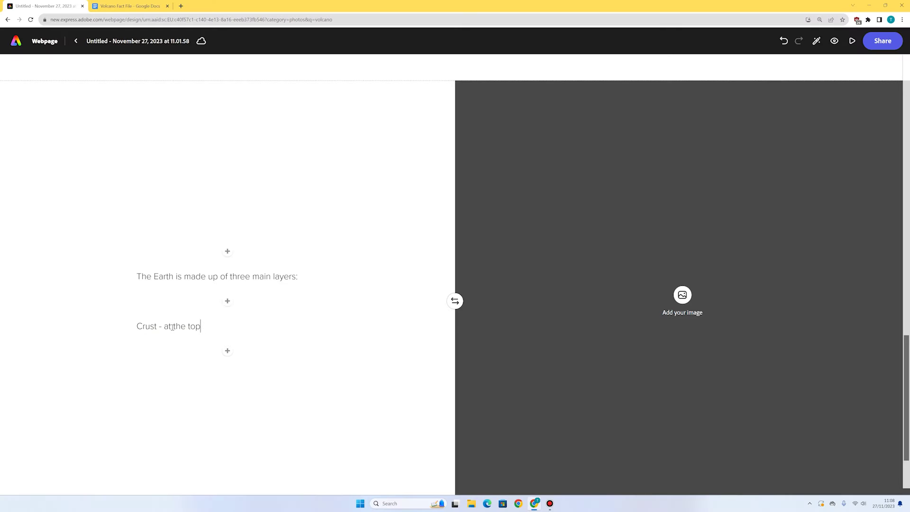
{"action": "left_click", "coordinate": [167, 327]}
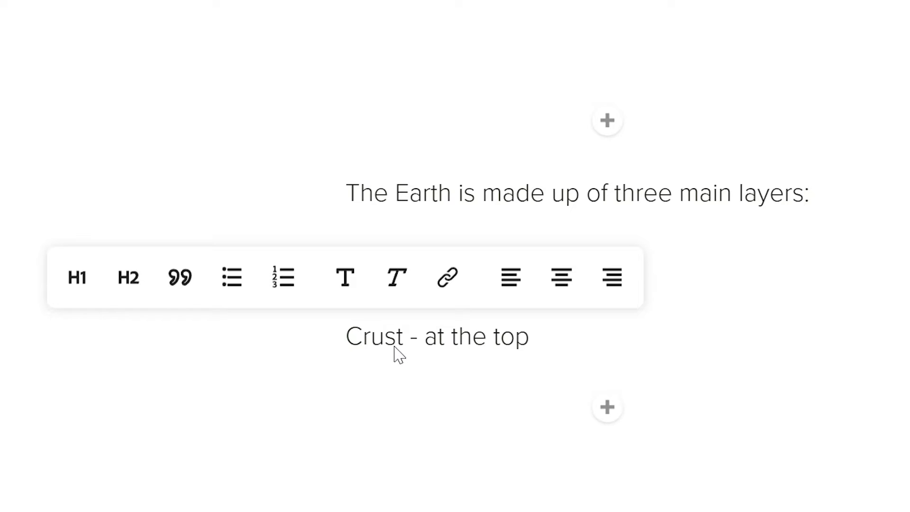
{"action": "left_click", "coordinate": [230, 277]}
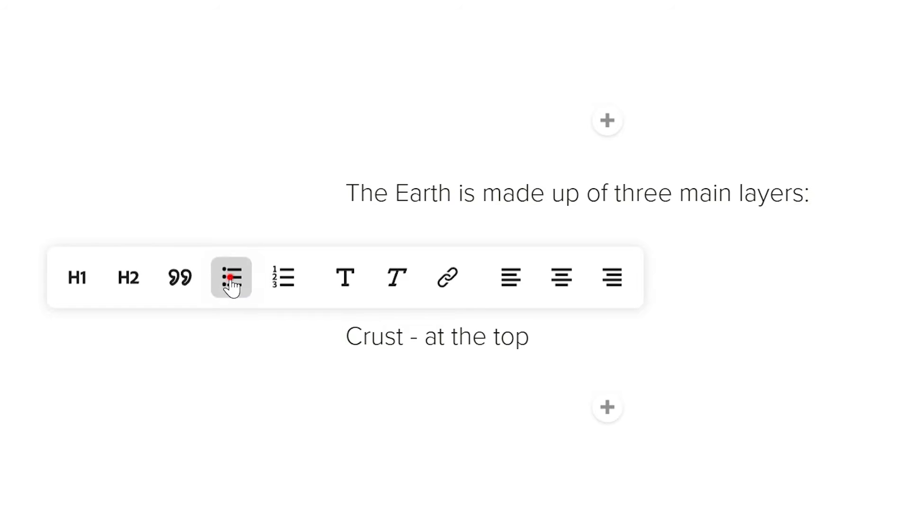
{"action": "left_click", "coordinate": [633, 344]}
{"action": "left_click", "coordinate": [576, 341]}
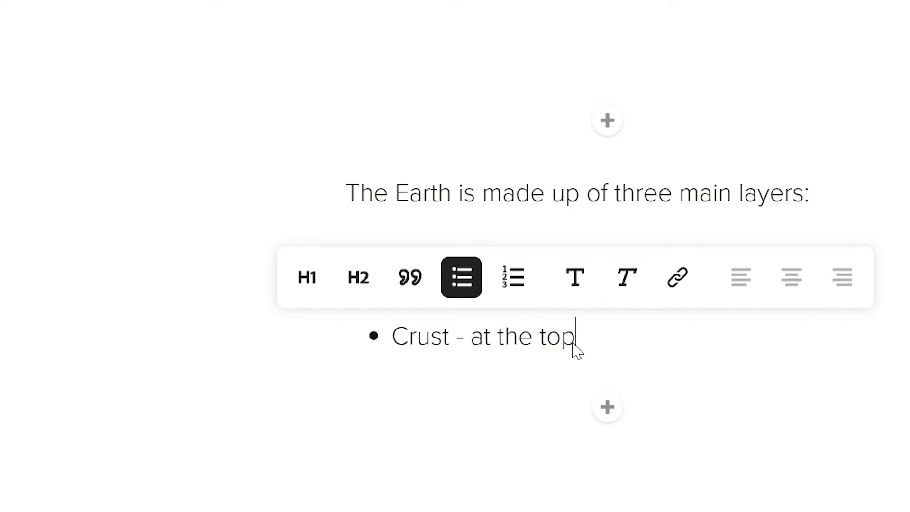
{"action": "key", "text": "Return"}
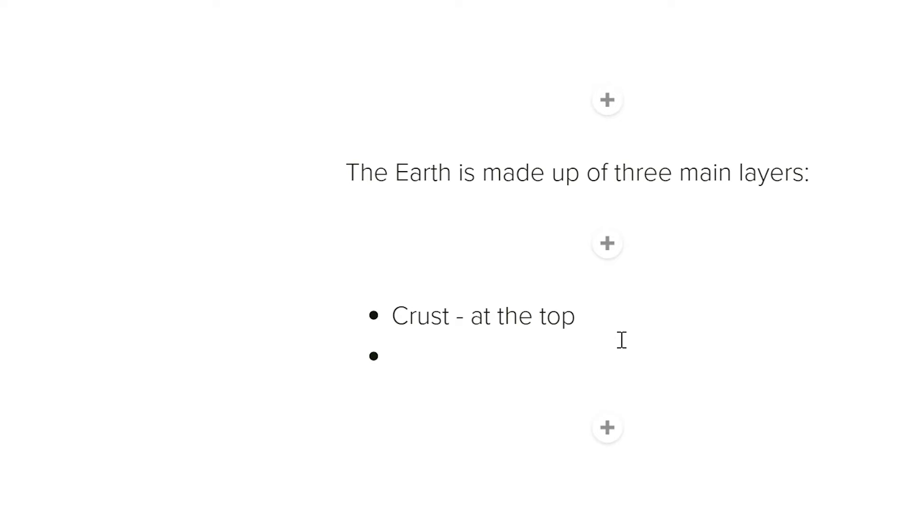
{"action": "type", "text": "Mantle - in the middle"}
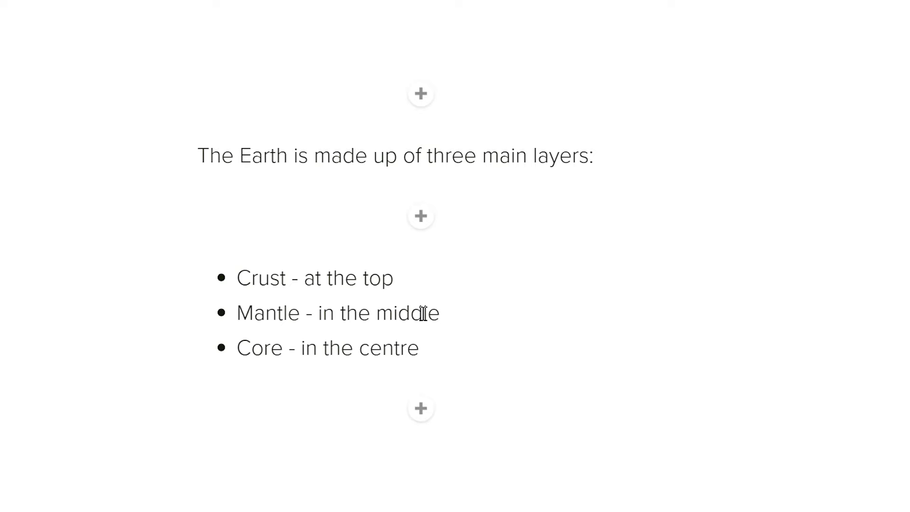
{"action": "left_click", "coordinate": [426, 223]}
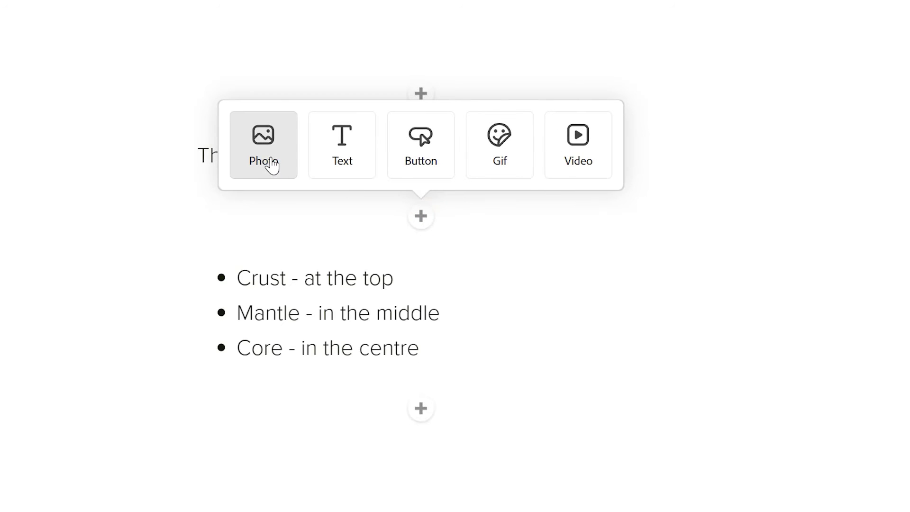
Search stock photos for 'earth layers', then close the panel without adding an image
{"action": "left_click", "coordinate": [269, 163]}
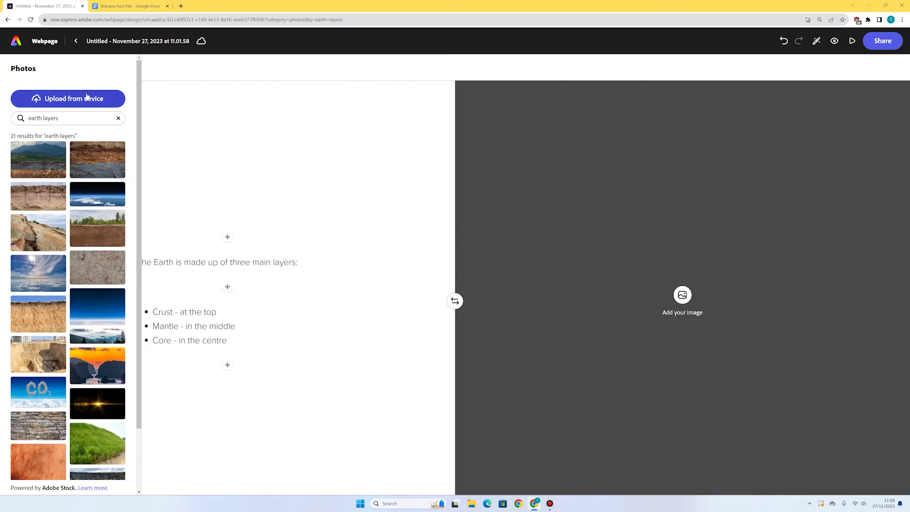
{"action": "left_click", "coordinate": [118, 118]}
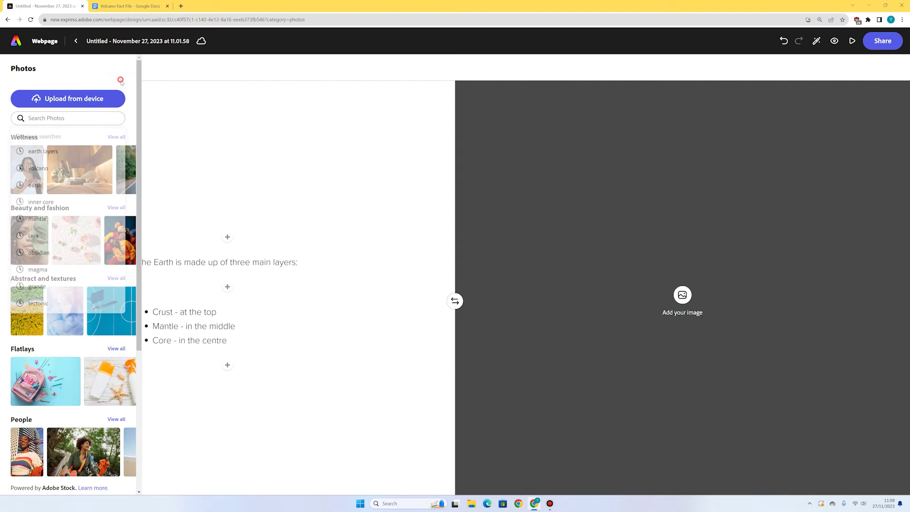
{"action": "left_click", "coordinate": [267, 138]}
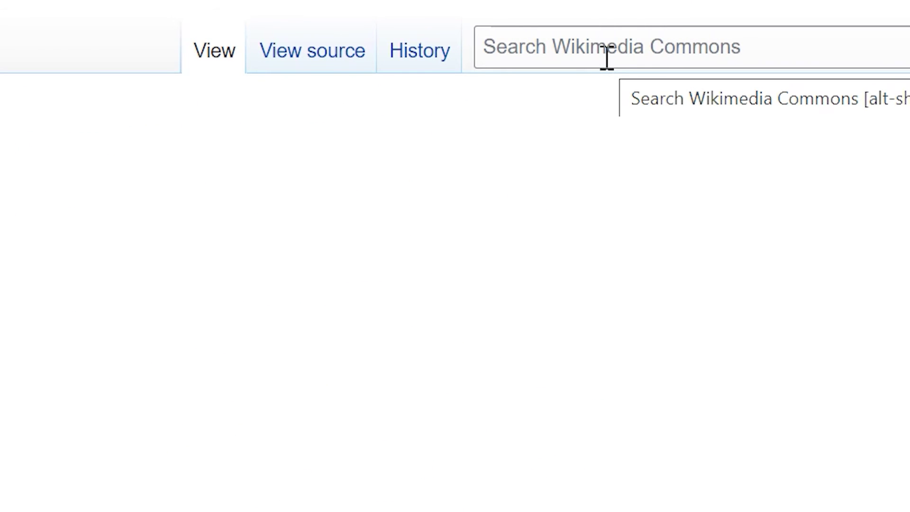
Search Wikimedia Commons for 'earth layers' and open The layers of the Earth model.jpg
{"action": "left_click", "coordinate": [607, 57]}
{"action": "type", "text": "earth layers"}
{"action": "key", "text": "Return"}
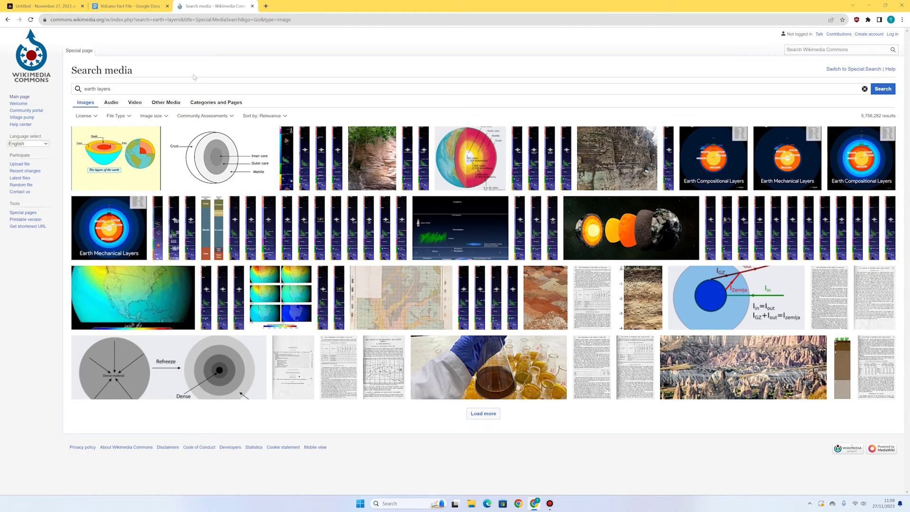
{"action": "left_click", "coordinate": [91, 157]}
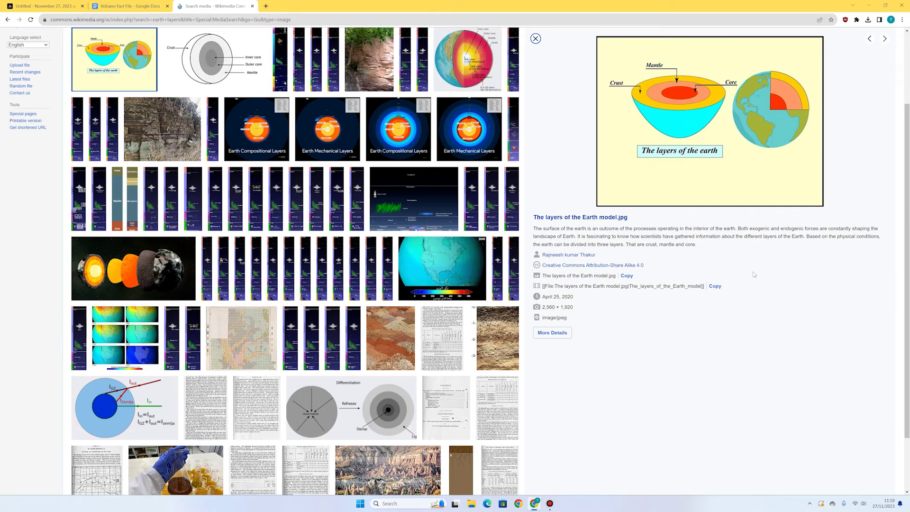
Save the Earth layers diagram image to the Downloads folder
{"action": "right_click", "coordinate": [686, 114]}
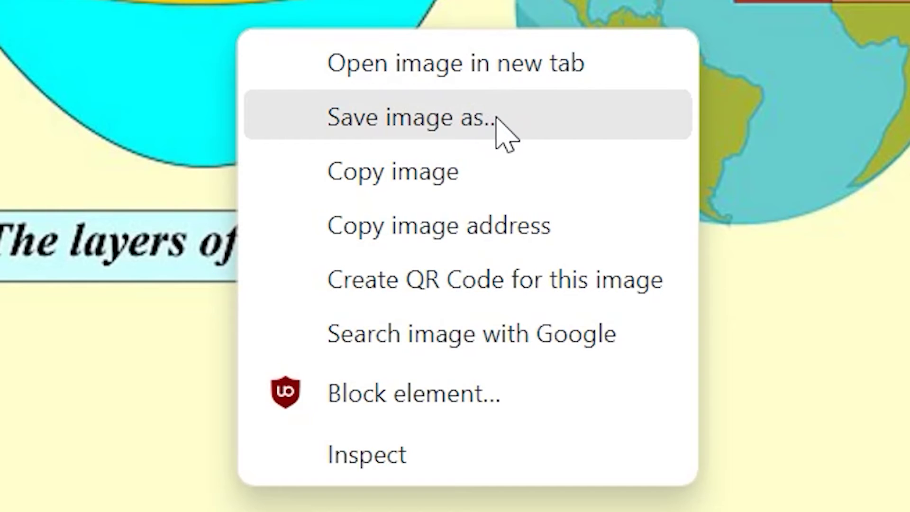
{"action": "left_click", "coordinate": [497, 120]}
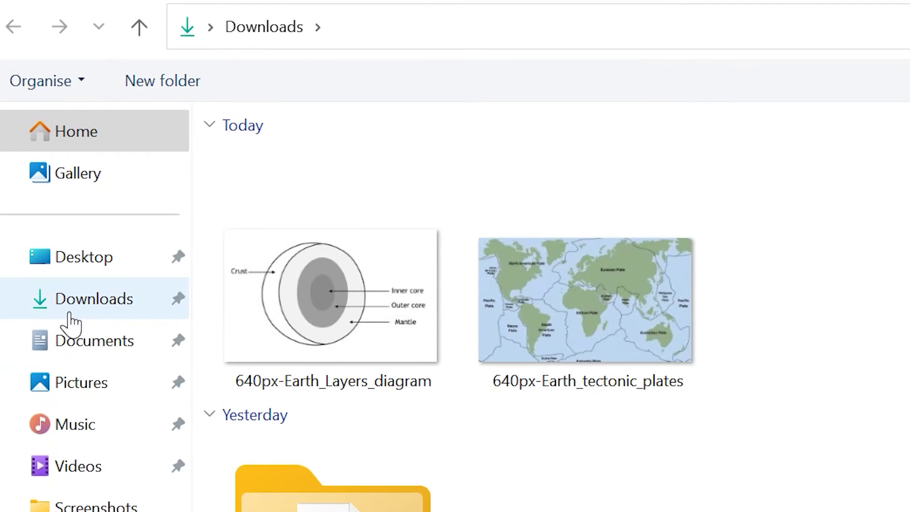
{"action": "left_click", "coordinate": [92, 307]}
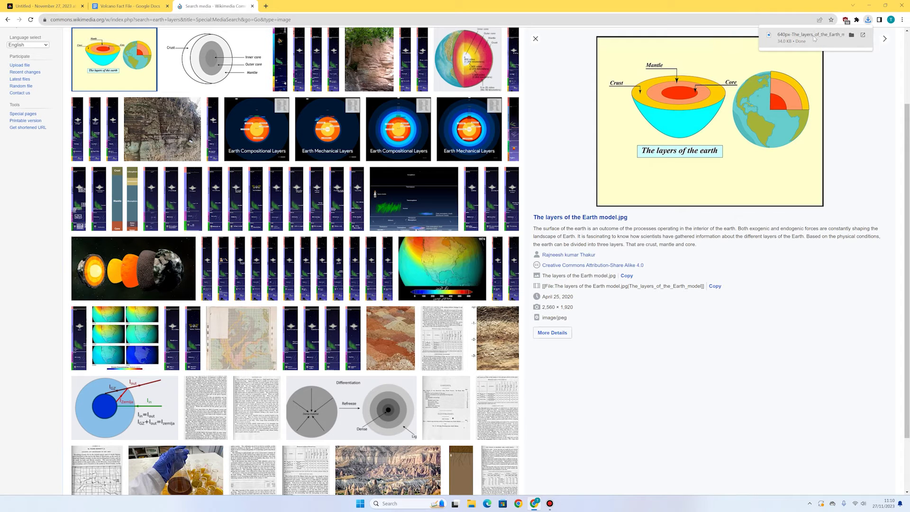
{"action": "left_click", "coordinate": [45, 5]}
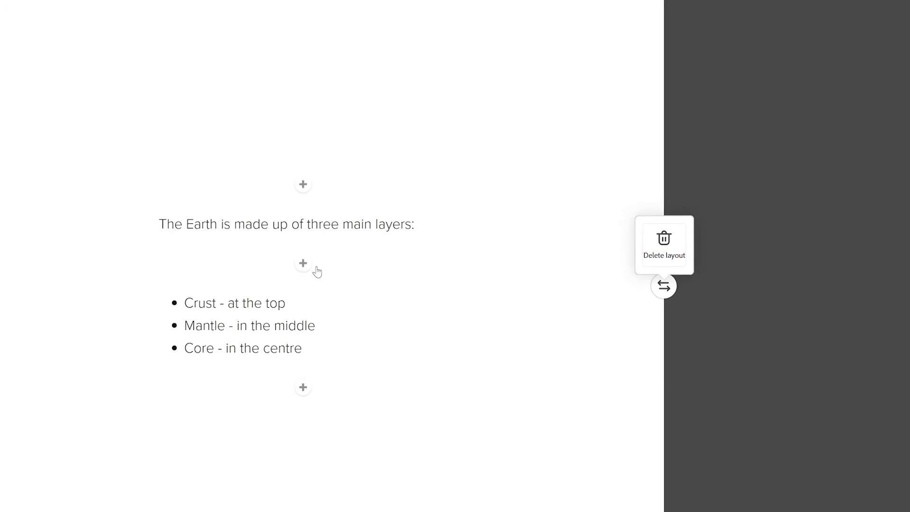
Upload 640px-The_layers_of_the_Earth_model from Downloads as a photo below the intro sentence
{"action": "left_click", "coordinate": [303, 269]}
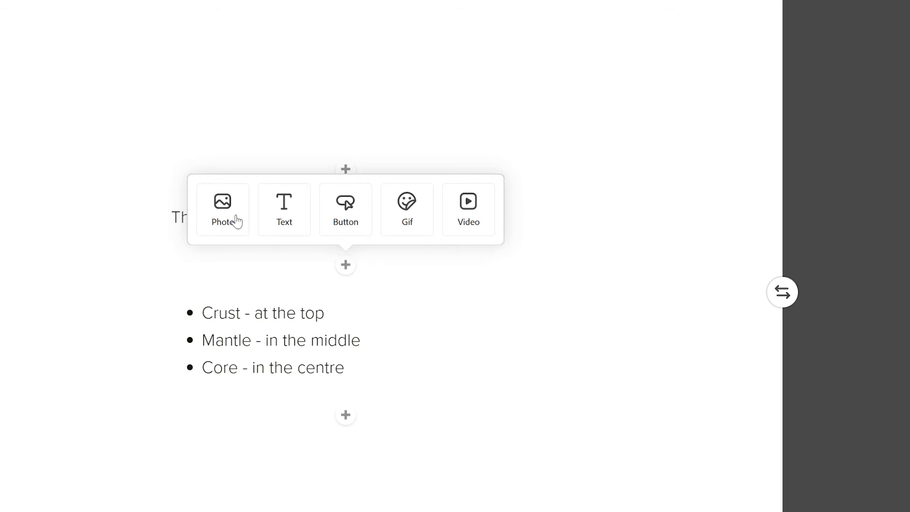
{"action": "left_click", "coordinate": [223, 201]}
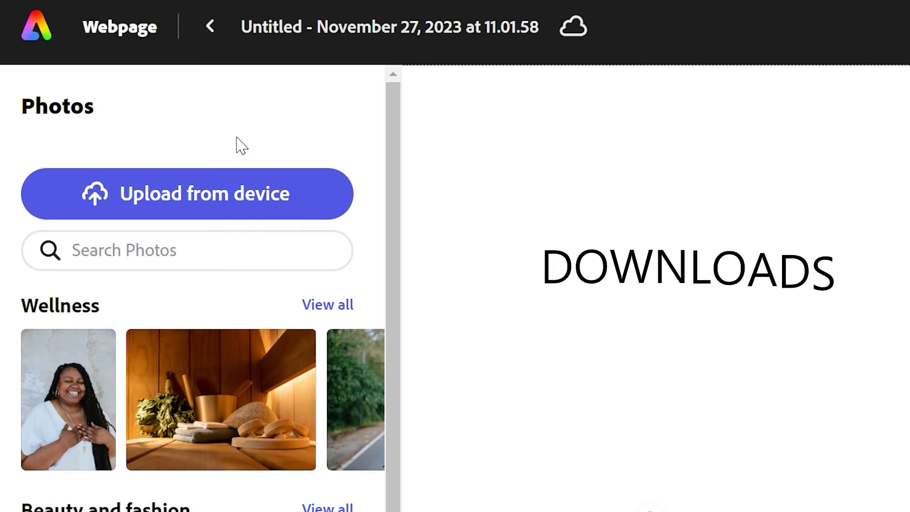
{"action": "left_click", "coordinate": [236, 192]}
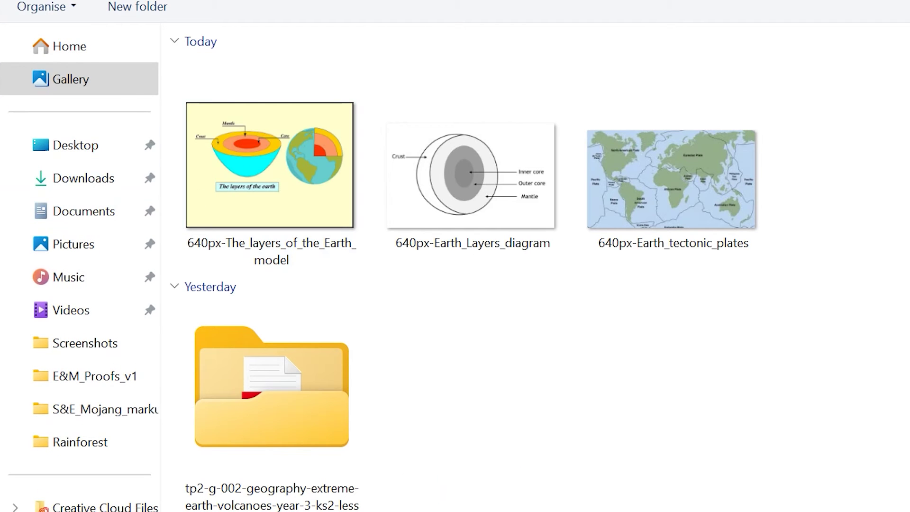
{"action": "left_click", "coordinate": [101, 177]}
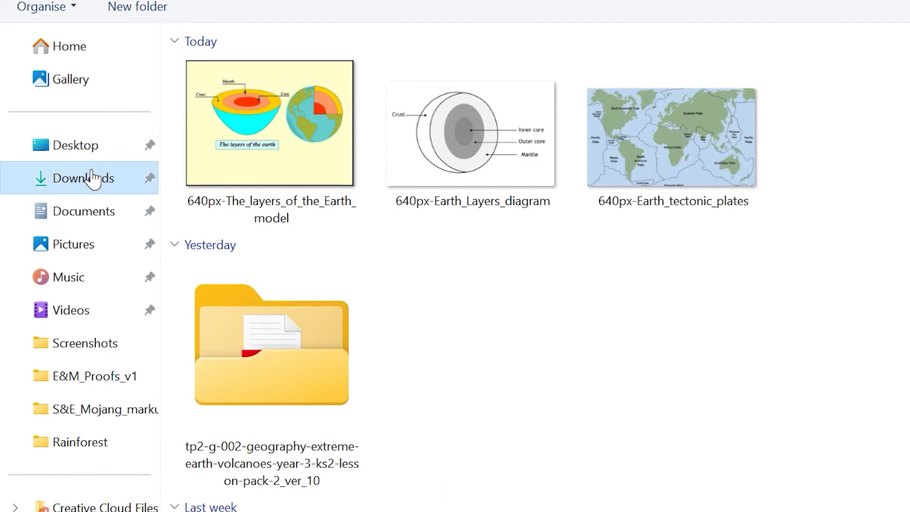
{"action": "left_click", "coordinate": [261, 142]}
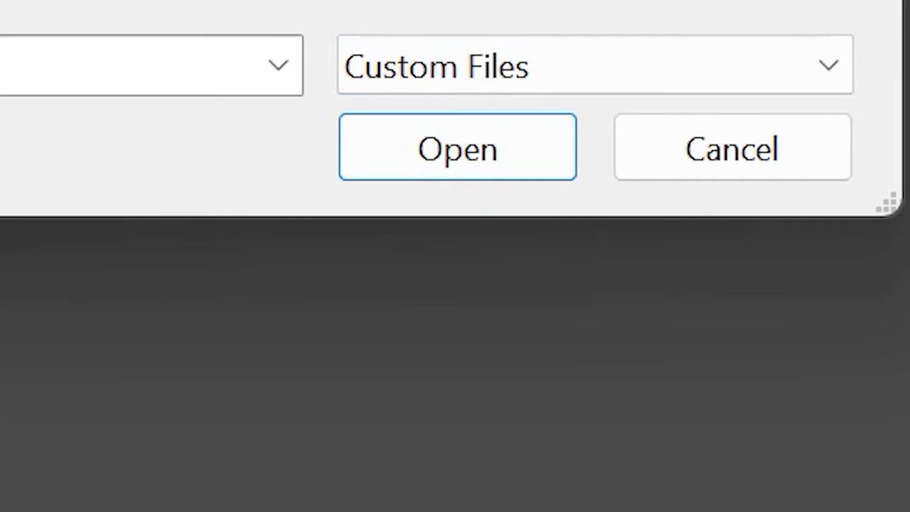
{"action": "left_click", "coordinate": [504, 166]}
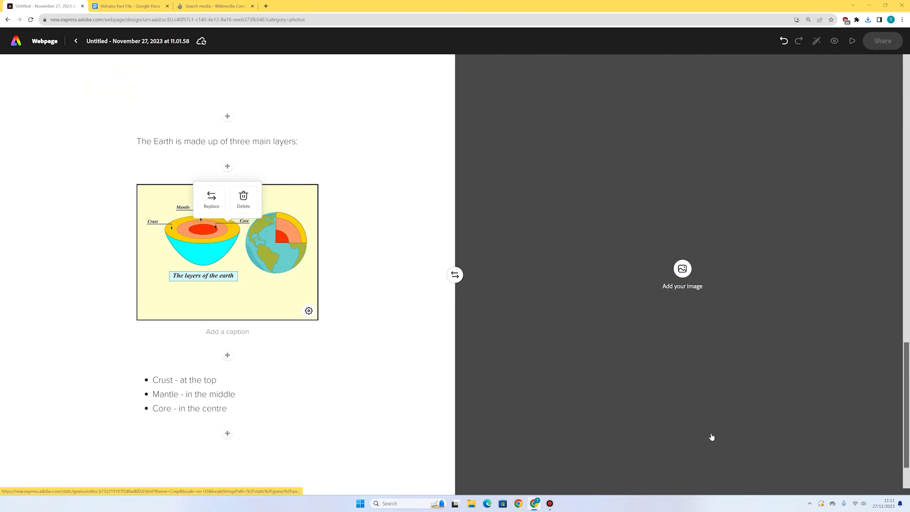
Caption the Earth diagram 'Layers of the Earth'
{"action": "left_click", "coordinate": [225, 332]}
{"action": "type", "text": "La"}
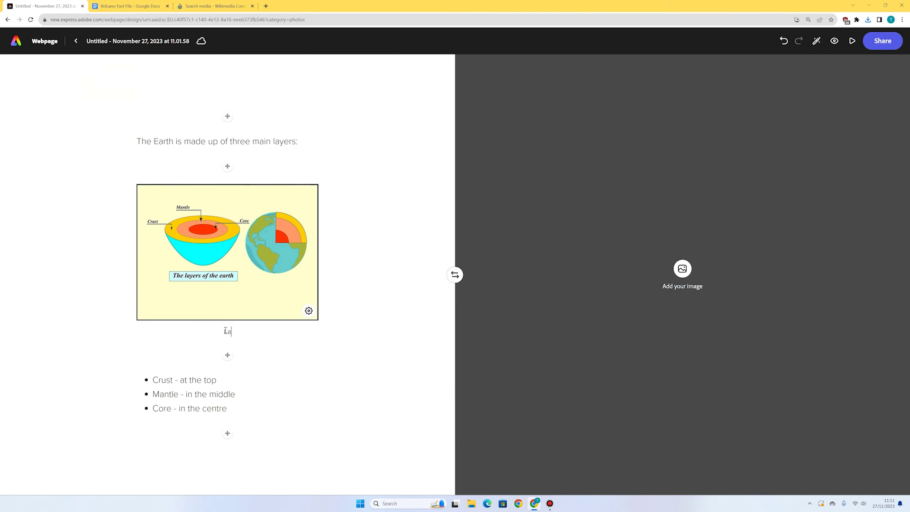
{"action": "type", "text": "yers of "}
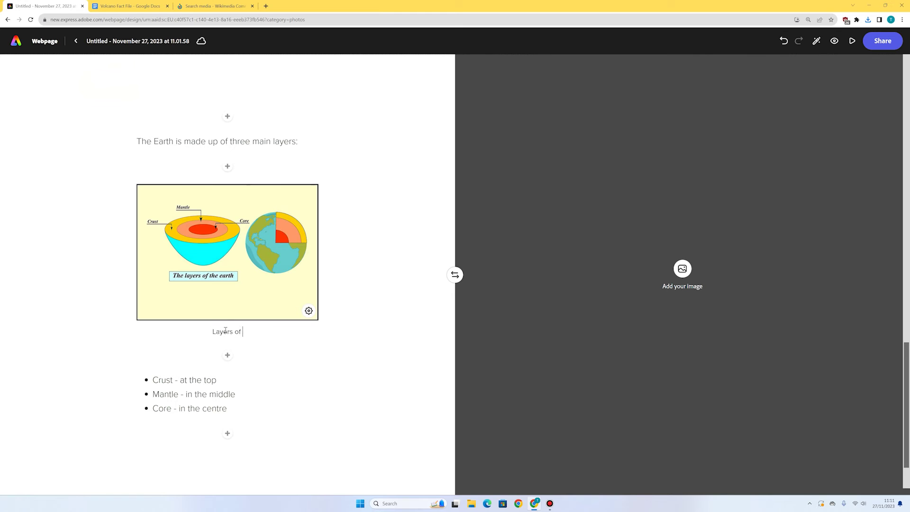
{"action": "type", "text": "the Earth"}
{"action": "left_click", "coordinate": [343, 389]}
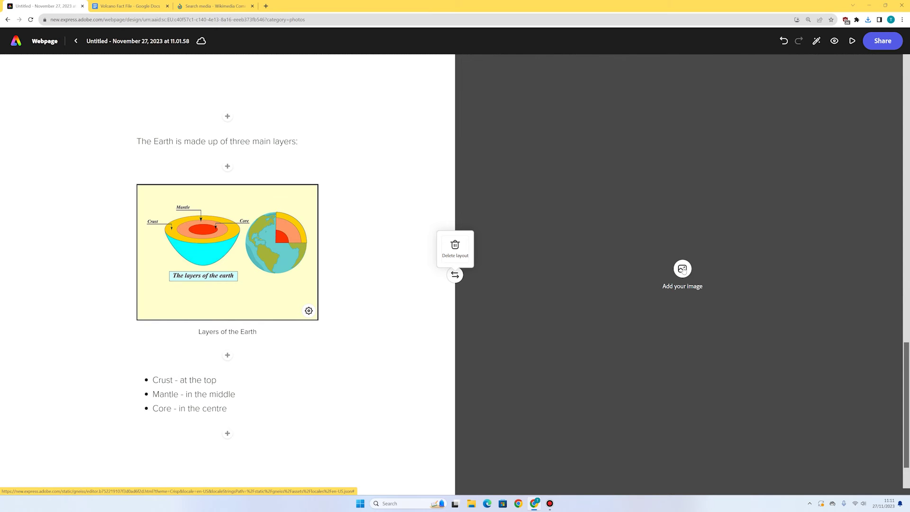
Fill the empty image slot with the white-background globe photo from an 'earth' stock search
{"action": "left_click", "coordinate": [683, 268]}
{"action": "left_click", "coordinate": [47, 116]}
{"action": "type", "text": "earth"}
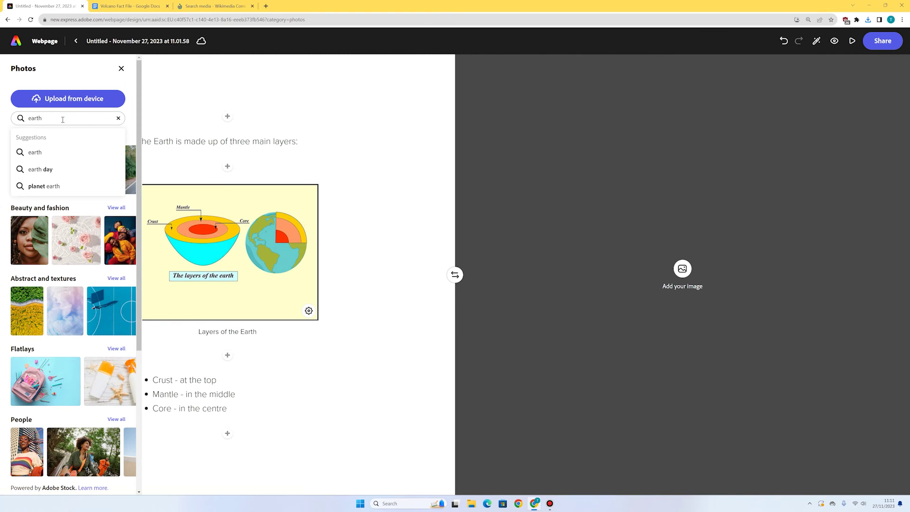
{"action": "key", "text": "Return"}
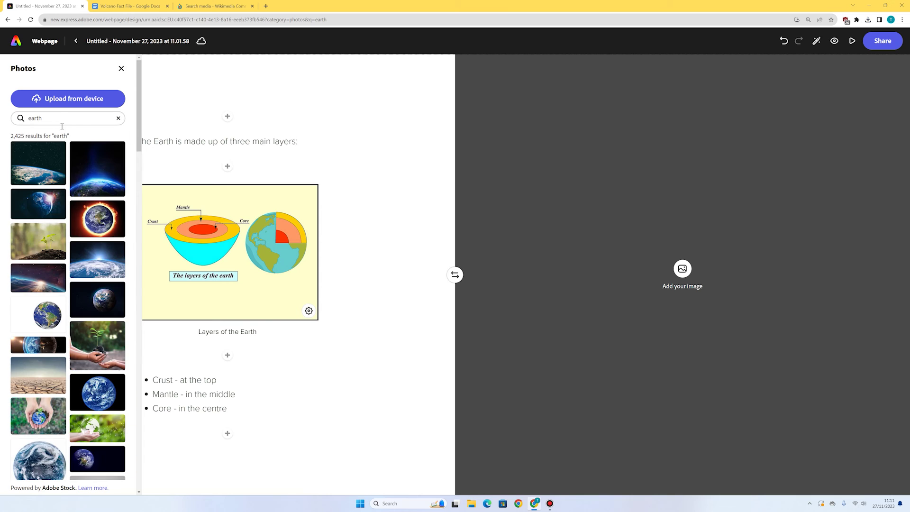
{"action": "scroll", "coordinate": [78, 322], "scroll_direction": "down", "scroll_amount": 2}
{"action": "left_click", "coordinate": [45, 354]}
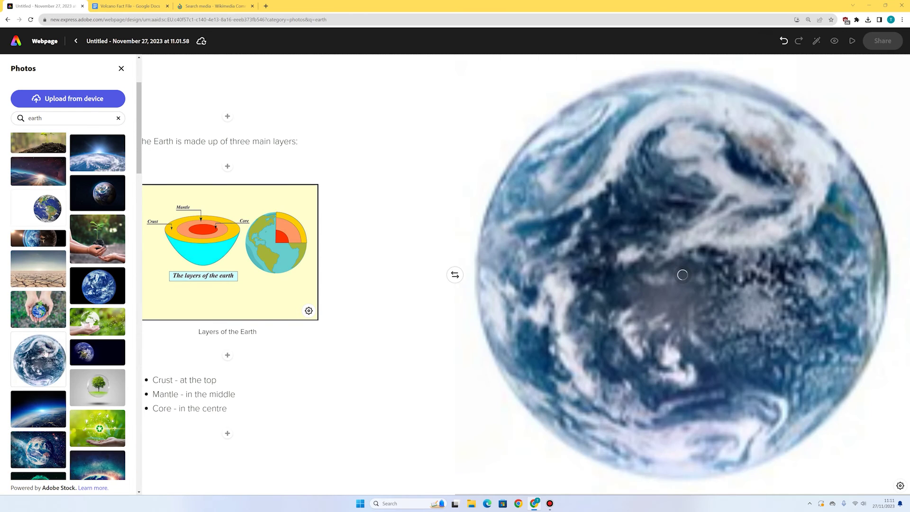
{"action": "scroll", "coordinate": [646, 197], "scroll_direction": "up", "scroll_amount": 15}
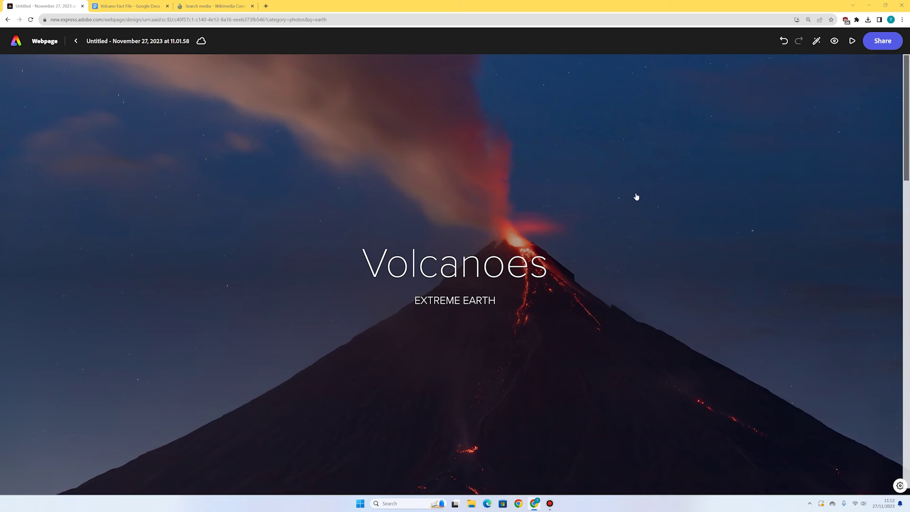
{"action": "scroll", "coordinate": [363, 257], "scroll_direction": "down", "scroll_amount": 6}
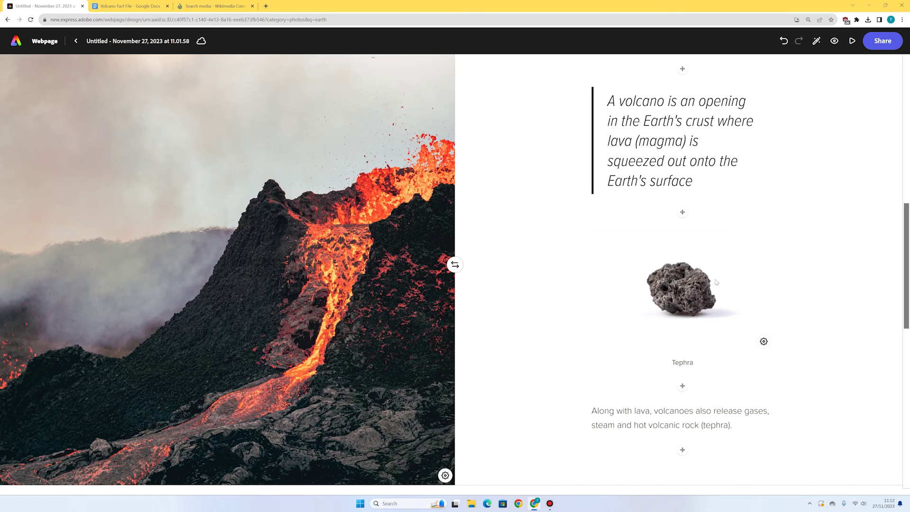
{"action": "scroll", "coordinate": [716, 283], "scroll_direction": "down", "scroll_amount": 10}
{"action": "scroll", "coordinate": [714, 283], "scroll_direction": "up", "scroll_amount": 1}
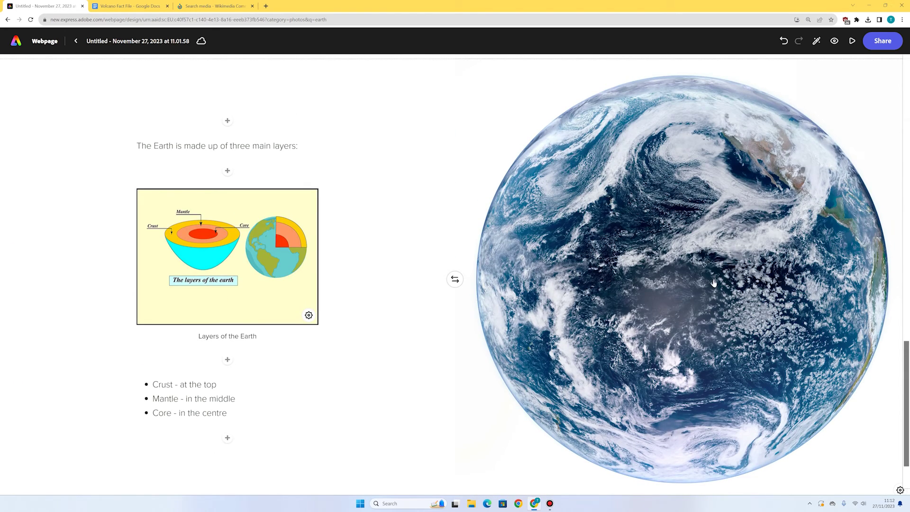
{"action": "scroll", "coordinate": [710, 285], "scroll_direction": "down", "scroll_amount": 2}
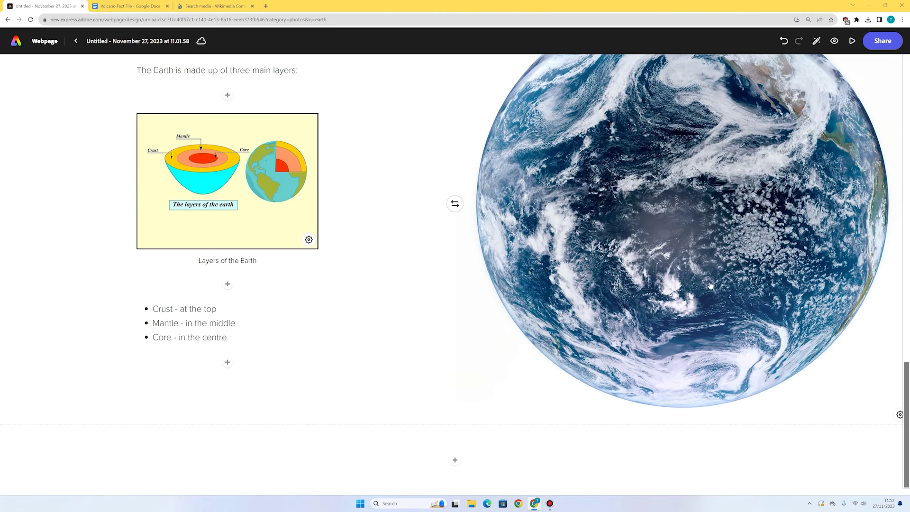
{"action": "left_click", "coordinate": [453, 462]}
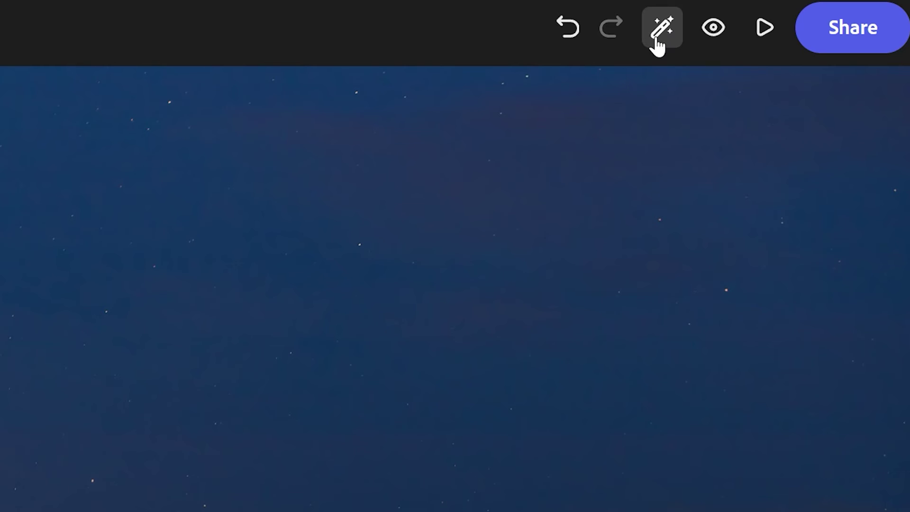
Apply the Wesley theme, turning the cover title into bold navy capitals on a translucent band
{"action": "left_click", "coordinate": [662, 28]}
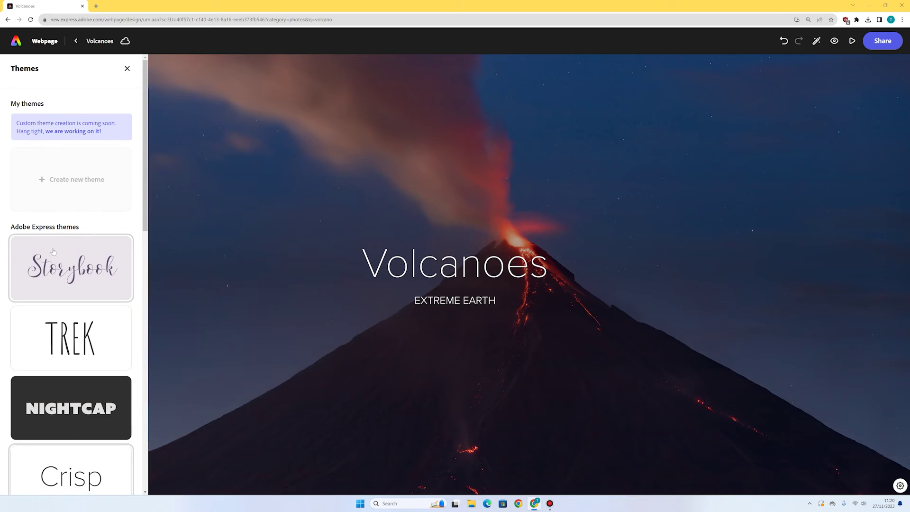
{"action": "scroll", "coordinate": [53, 252], "scroll_direction": "down", "scroll_amount": 3}
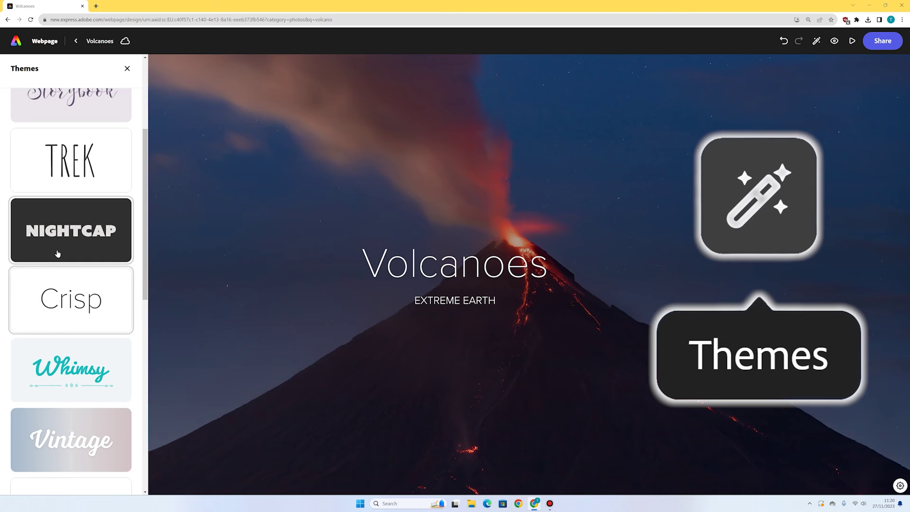
{"action": "scroll", "coordinate": [58, 253], "scroll_direction": "down", "scroll_amount": 7}
{"action": "left_click", "coordinate": [105, 455]}
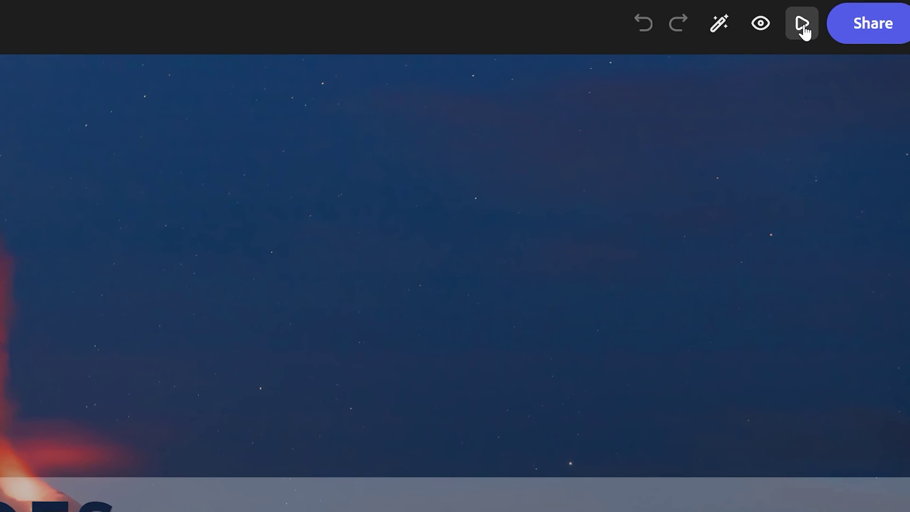
{"action": "left_click", "coordinate": [802, 24]}
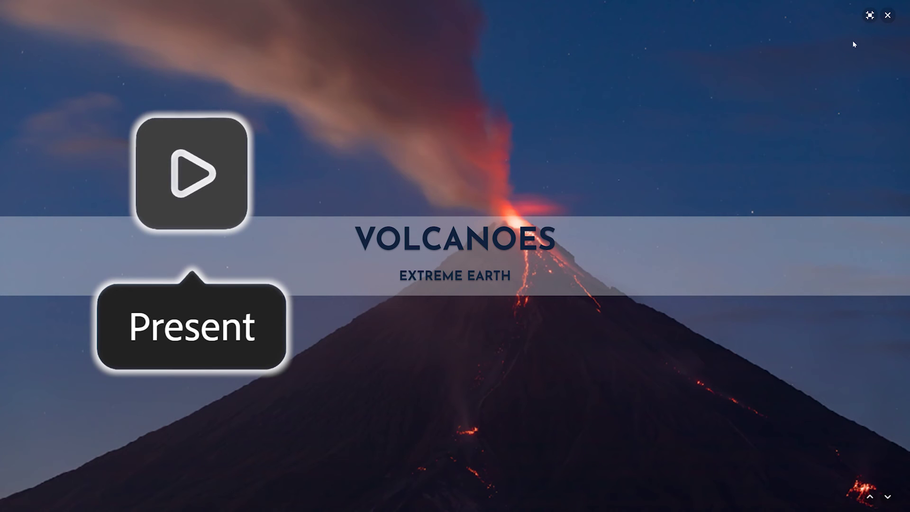
{"action": "scroll", "coordinate": [854, 44], "scroll_direction": "down", "scroll_amount": 3}
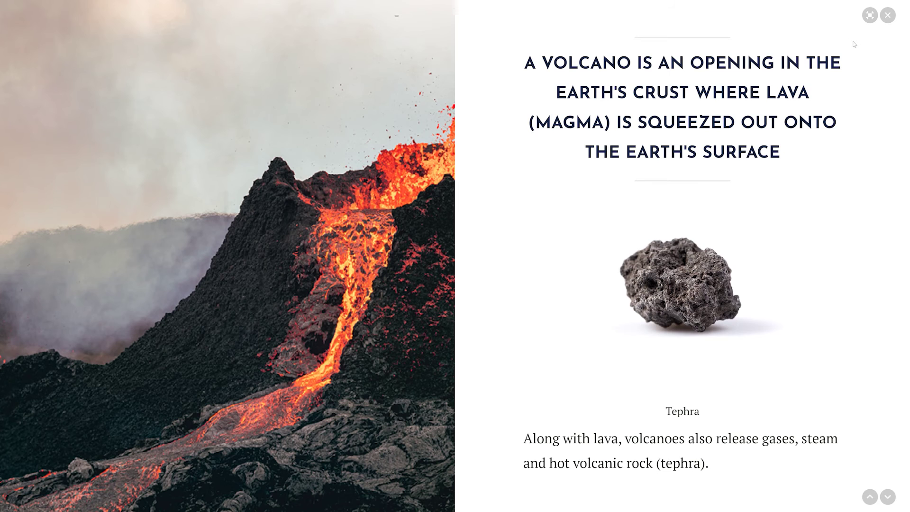
{"action": "scroll", "coordinate": [854, 44], "scroll_direction": "down", "scroll_amount": 3}
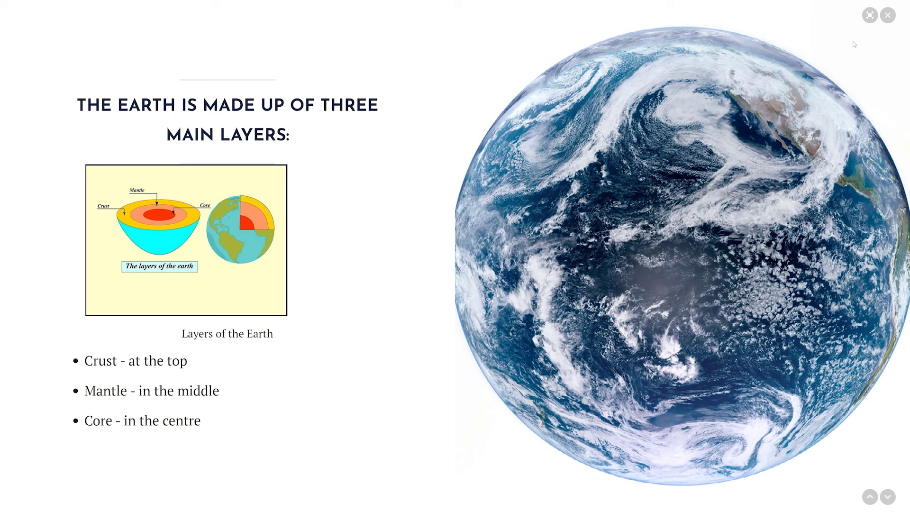
{"action": "scroll", "coordinate": [855, 45], "scroll_direction": "down", "scroll_amount": 1}
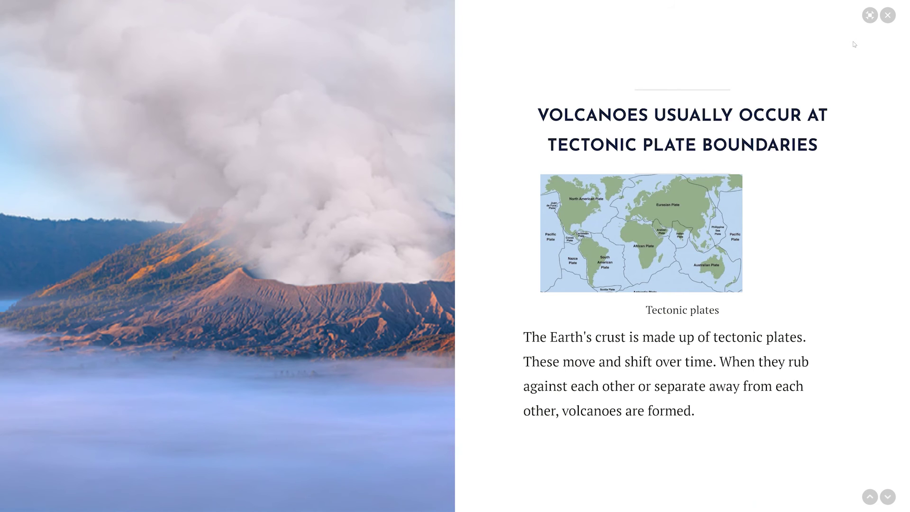
{"action": "scroll", "coordinate": [854, 44], "scroll_direction": "down", "scroll_amount": 2}
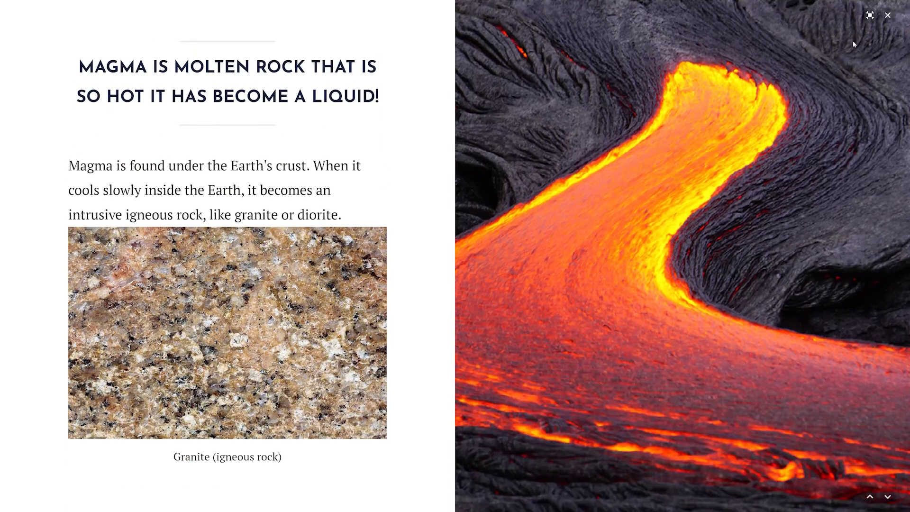
{"action": "scroll", "coordinate": [854, 44], "scroll_direction": "down", "scroll_amount": 2}
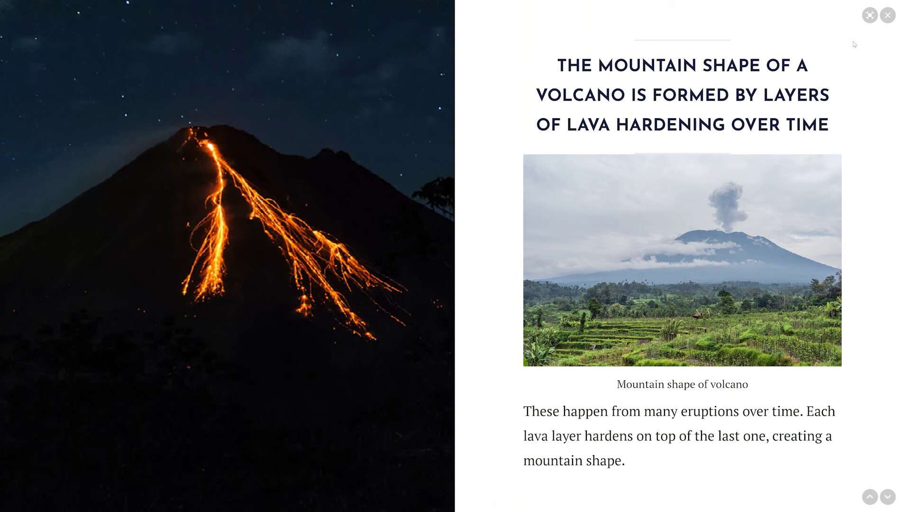
{"action": "left_click", "coordinate": [888, 15]}
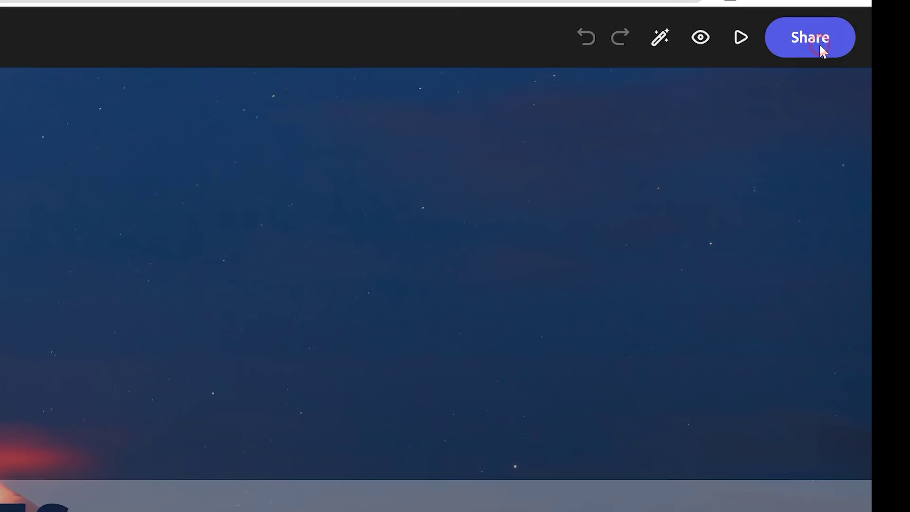
Publish the page to the web titled 'Volcanoes' and copy its shareable link
{"action": "left_click", "coordinate": [885, 45]}
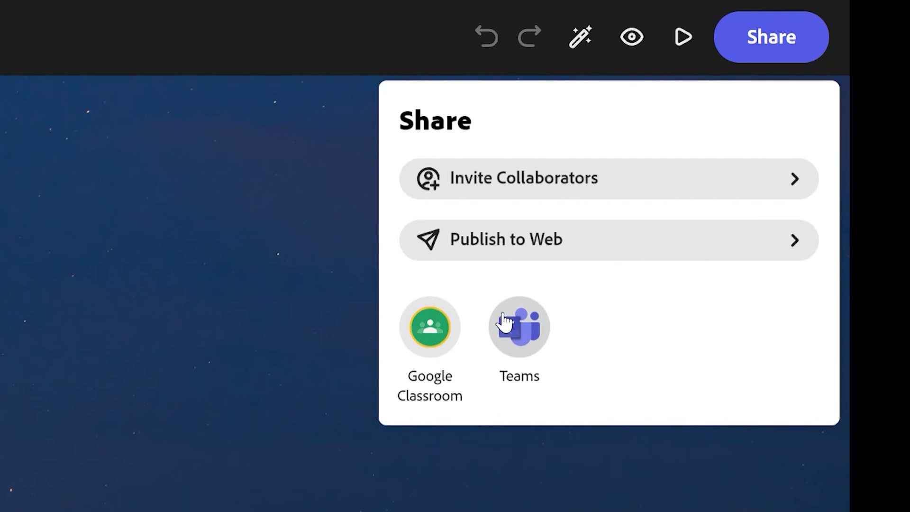
{"action": "left_click", "coordinate": [506, 245]}
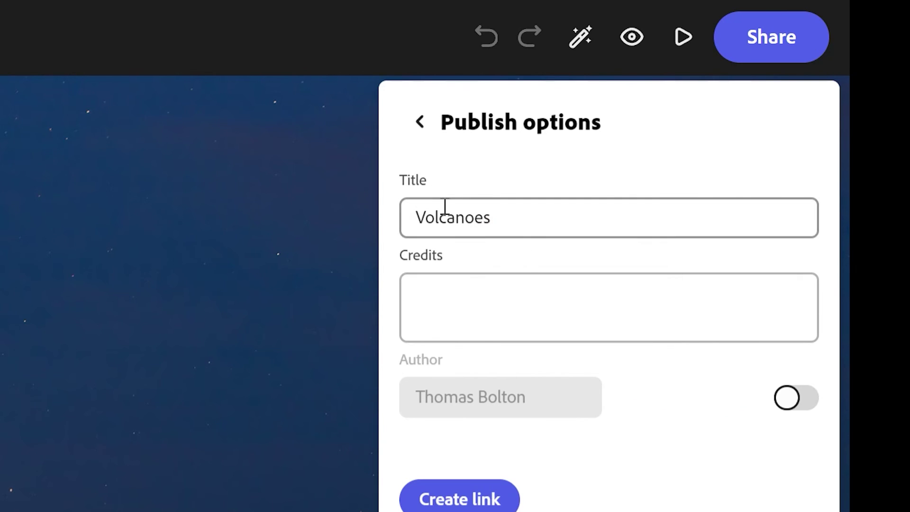
{"action": "left_click", "coordinate": [469, 504]}
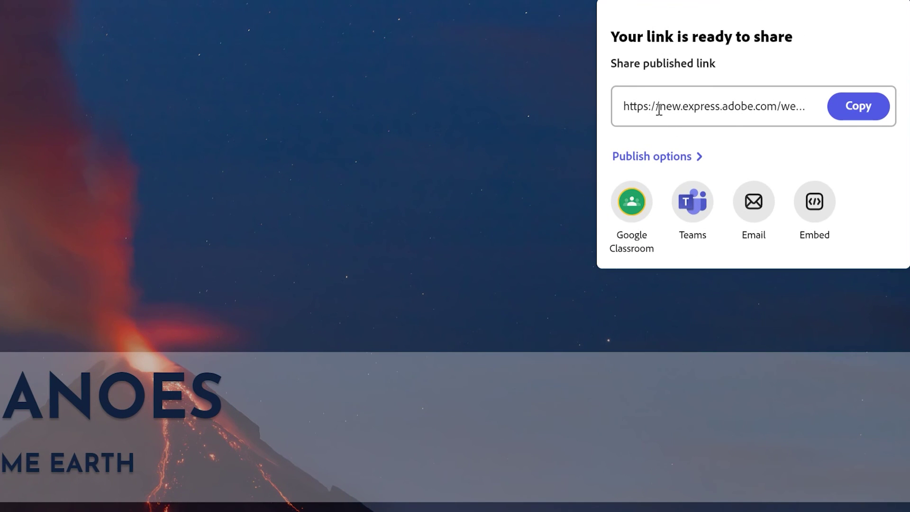
{"action": "left_click", "coordinate": [860, 112]}
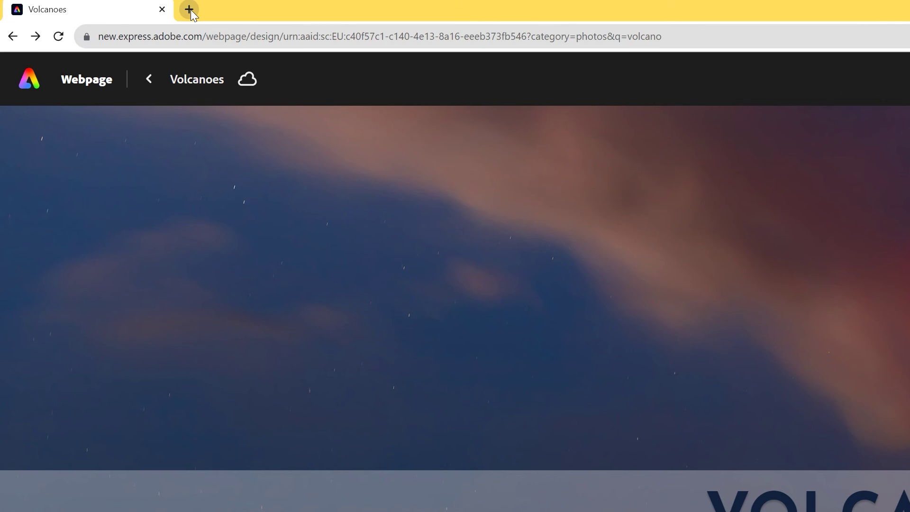
Load the copied link in a new browser tab and scroll down to the tectonic plates section
{"action": "left_click", "coordinate": [190, 10]}
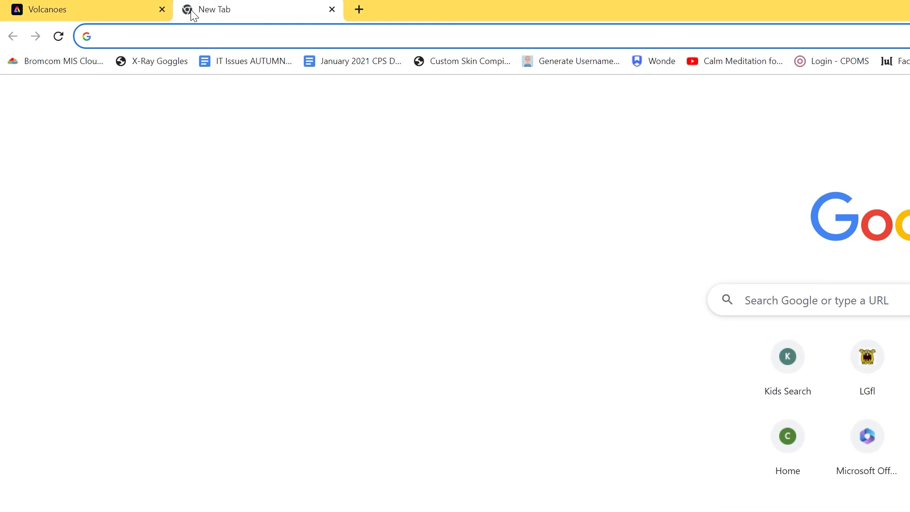
{"action": "key", "text": "ctrl+v"}
{"action": "key", "text": "Return"}
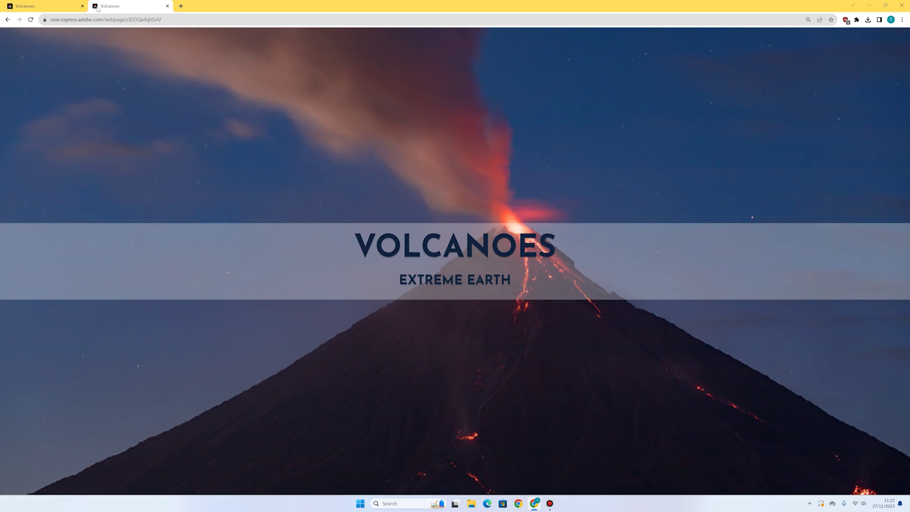
{"action": "scroll", "coordinate": [400, 293], "scroll_direction": "down", "scroll_amount": 10}
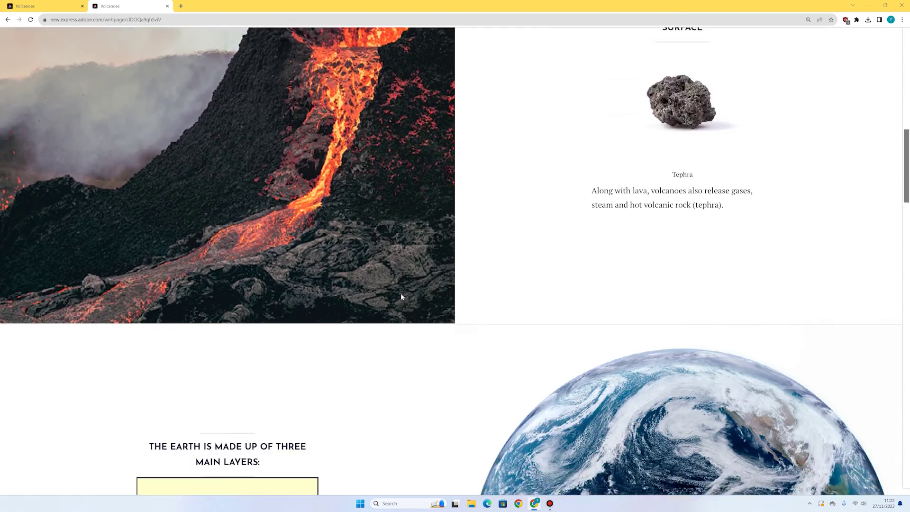
{"action": "scroll", "coordinate": [782, 482], "scroll_direction": "down", "scroll_amount": 2}
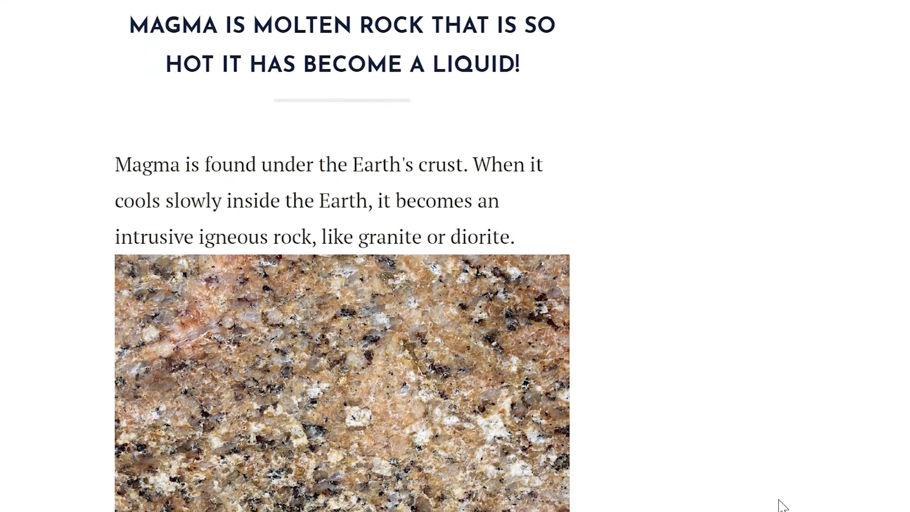
{"action": "scroll", "coordinate": [782, 482], "scroll_direction": "down", "scroll_amount": 3}
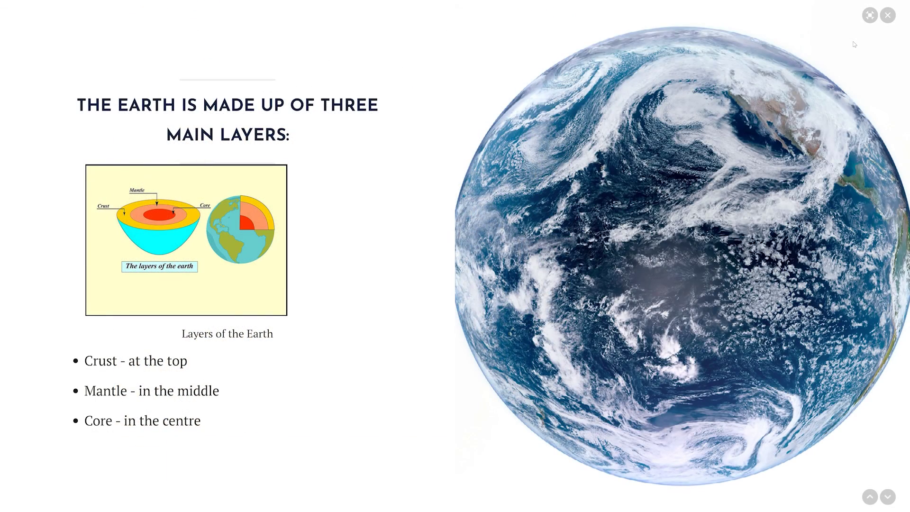
{"action": "scroll", "coordinate": [855, 44], "scroll_direction": "down", "scroll_amount": 3}
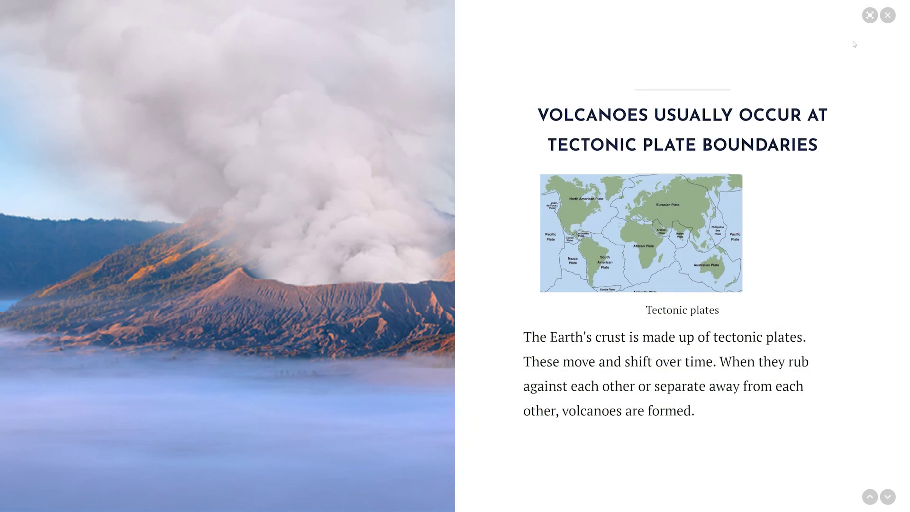